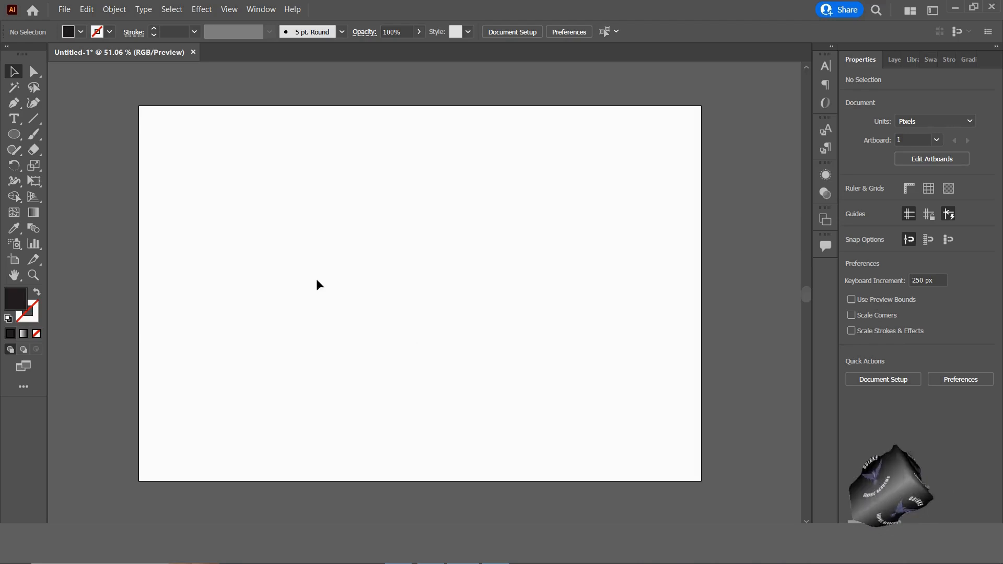
# - Add the copied text line "Design is intelligence made visible" in the upper-left area of the artboard
pyautogui.click(12, 120)
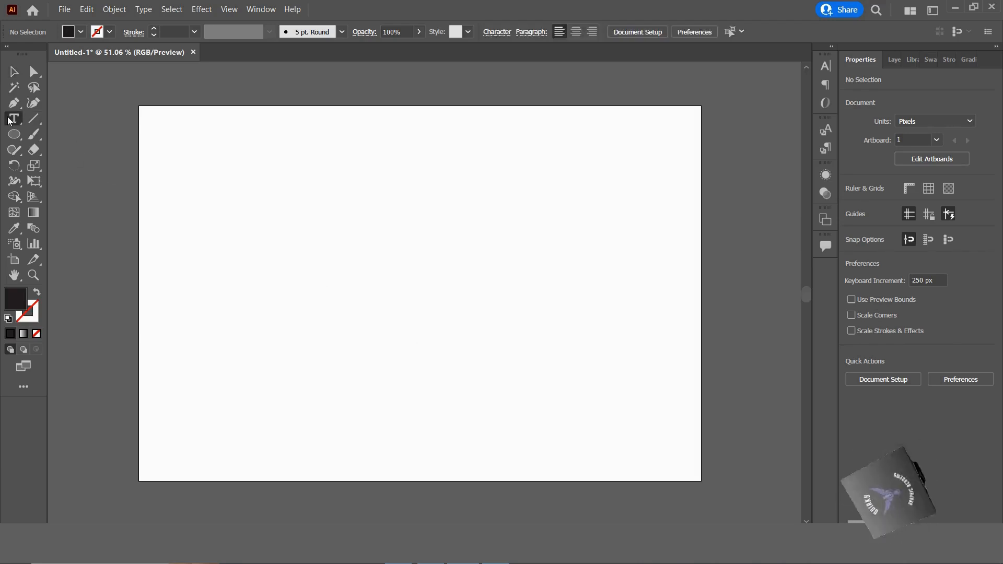
pyautogui.click(235, 169)
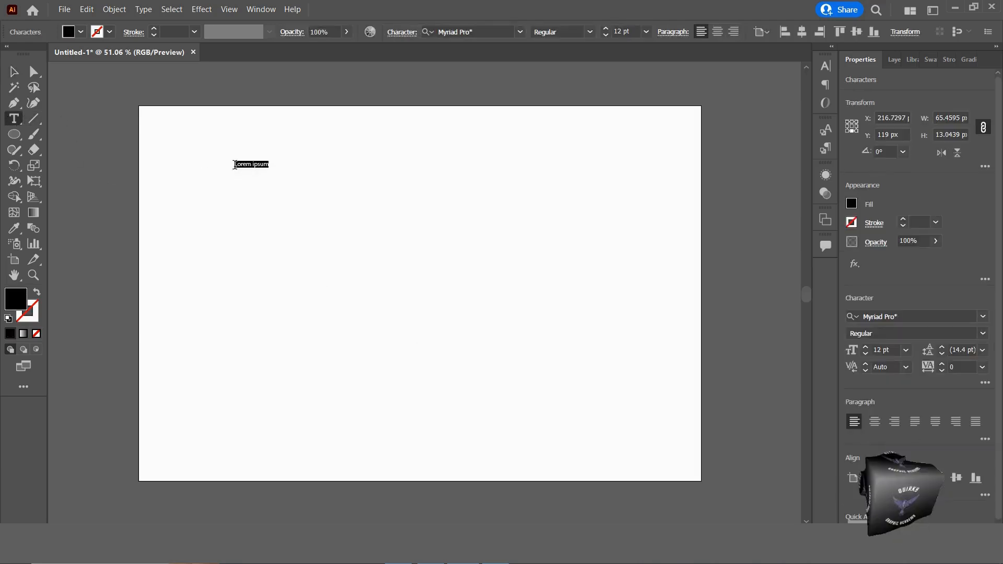
pyautogui.hotkey('ctrl', 'v')
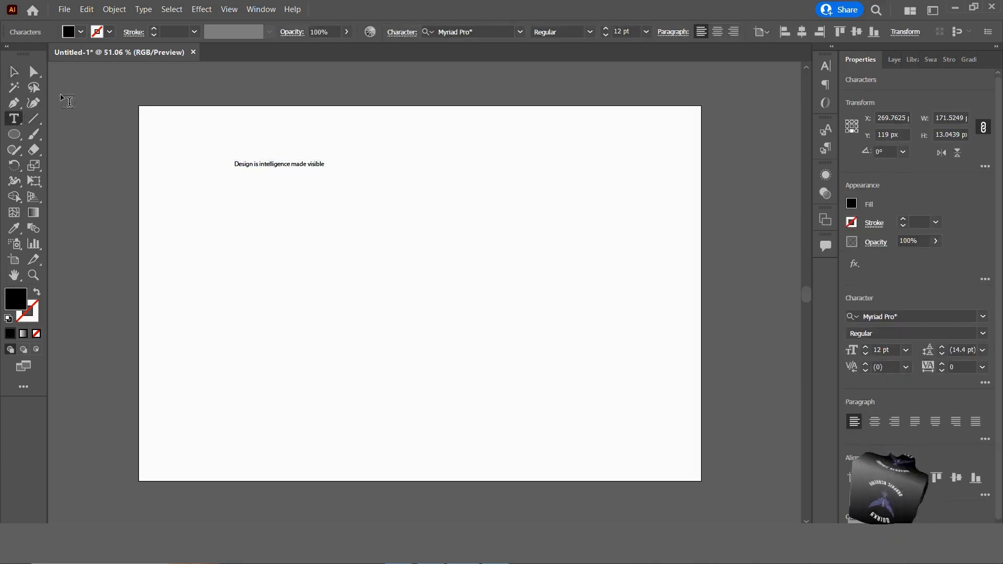
# - Scale the text line up proportionally around its centre to about 18.92 pt
pyautogui.click(14, 72)
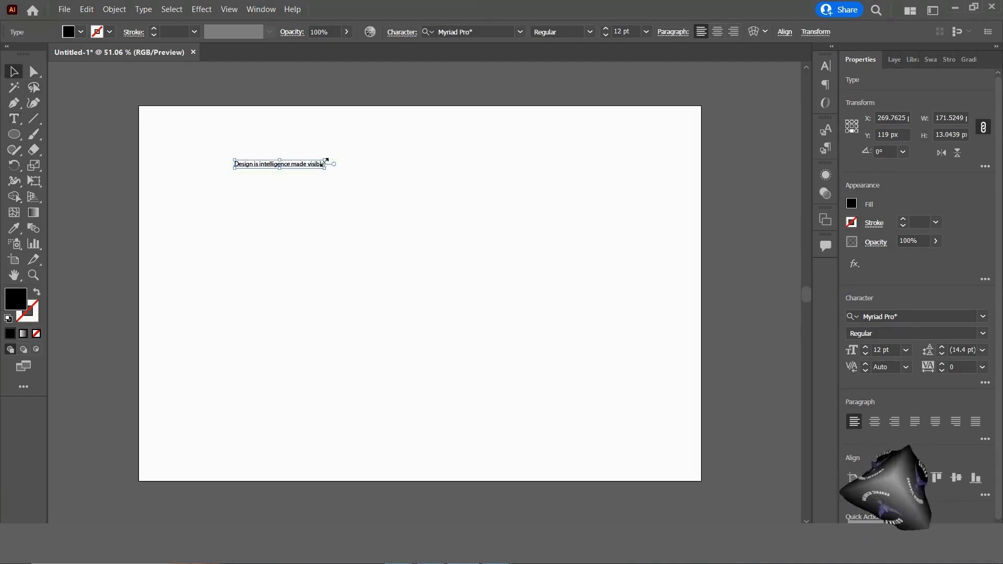
pyautogui.moveTo(325, 161); pyautogui.dragTo(346, 160)
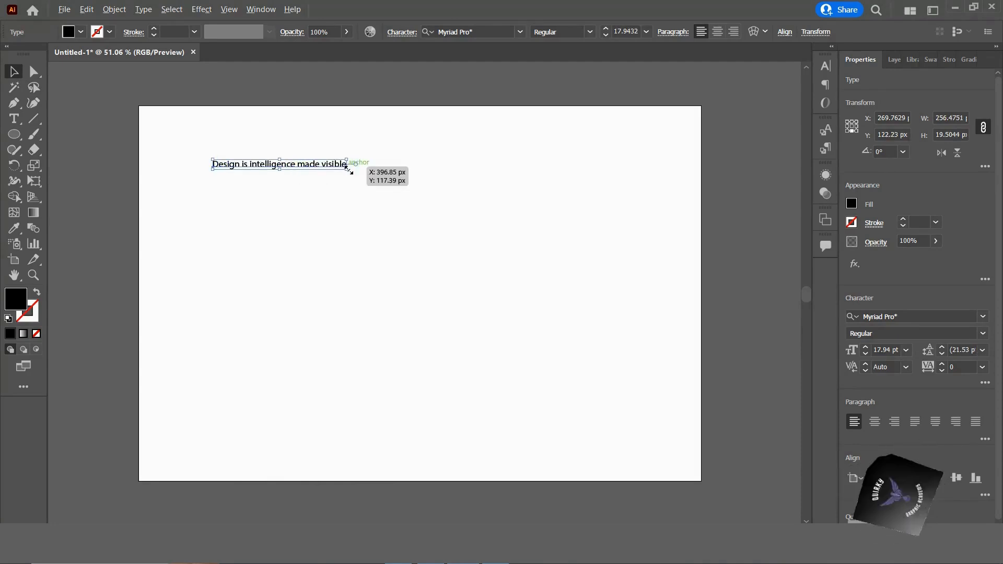
pyautogui.moveTo(347, 168); pyautogui.dragTo(356, 172)
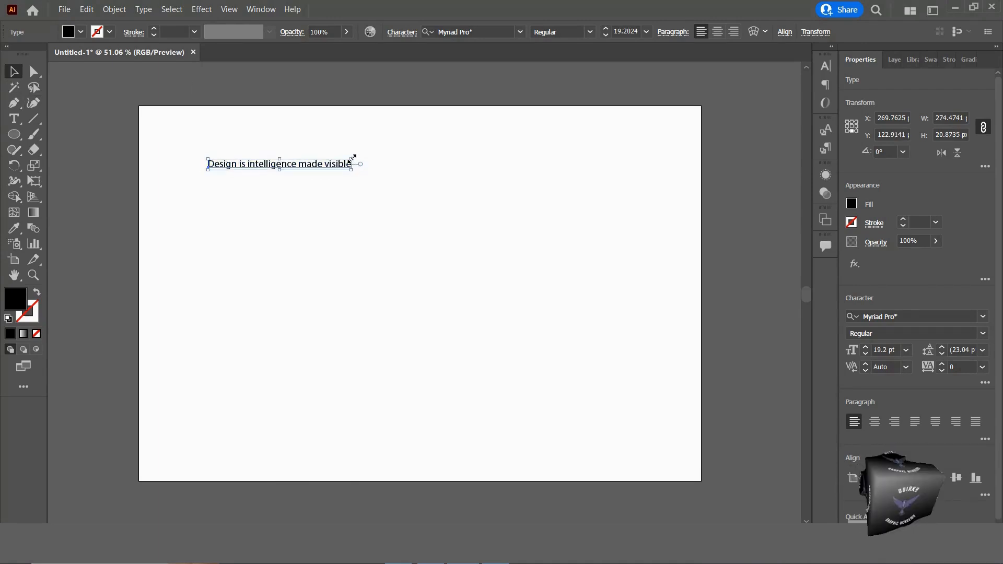
pyautogui.moveTo(352, 157); pyautogui.dragTo(350, 160)
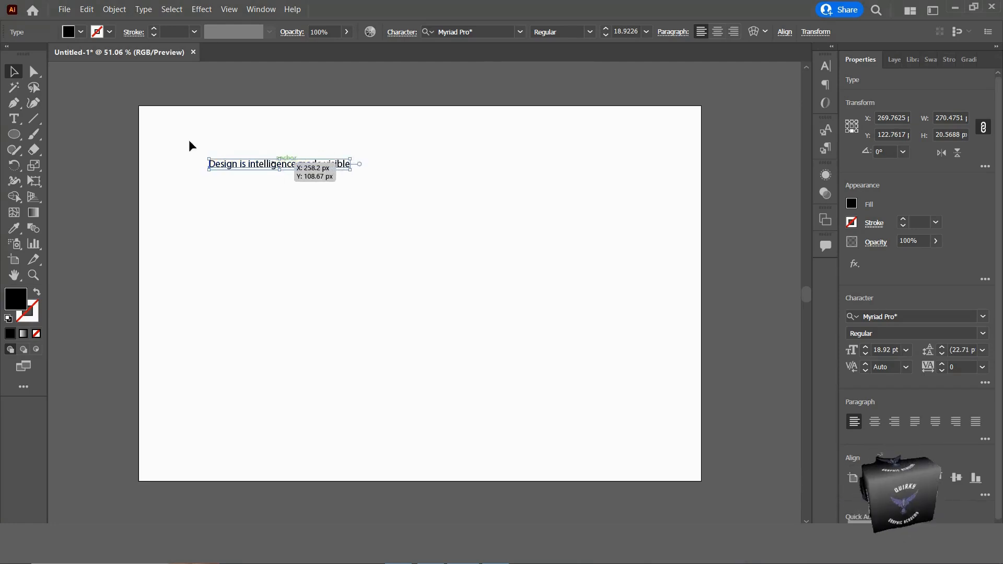
# - Change the fill colour of the whole text line to light orange
pyautogui.doubleClick(254, 164)
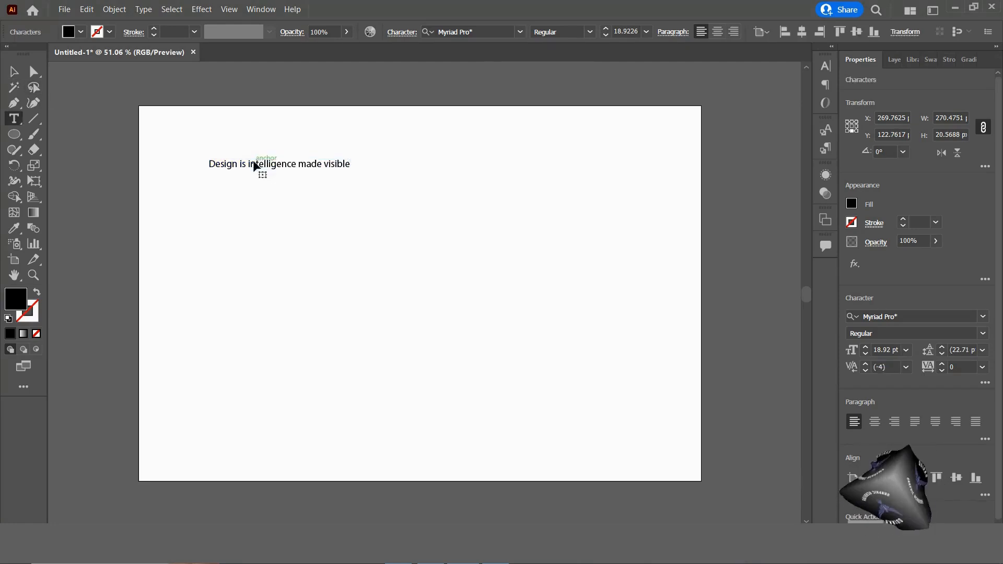
pyautogui.hotkey('ctrl', 'a')
pyautogui.click(81, 32)
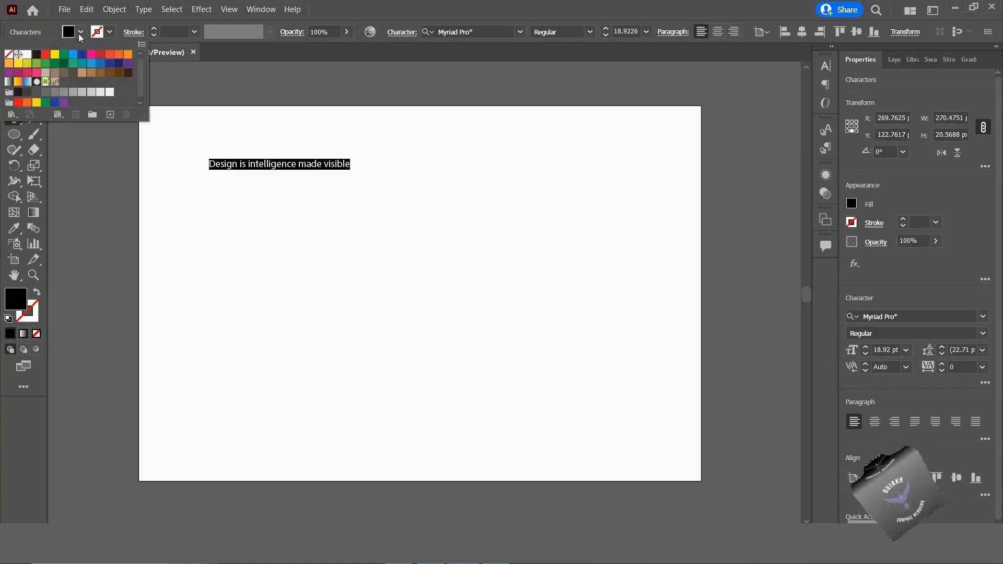
pyautogui.click(7, 64)
pyautogui.click(244, 219)
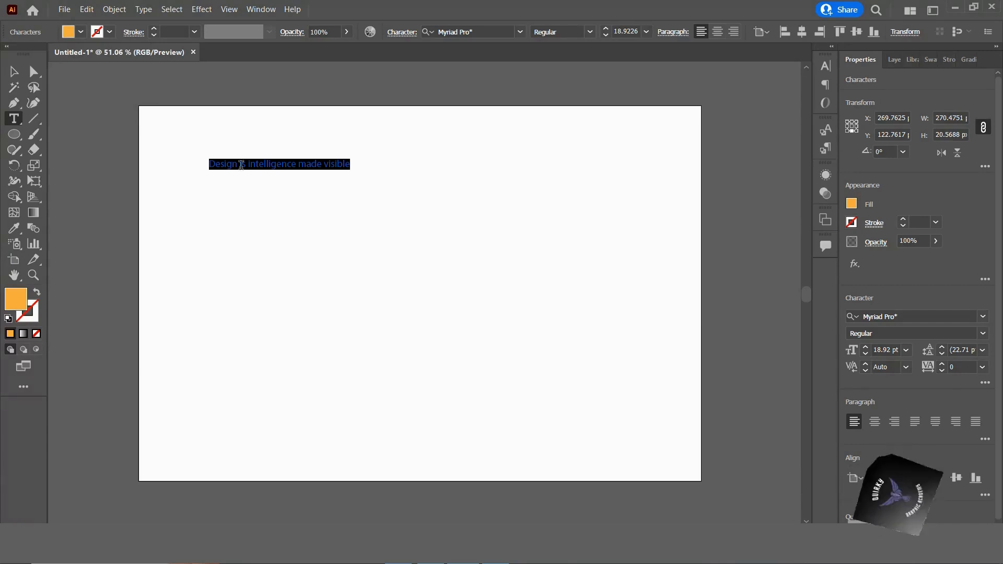
# - Duplicate the orange text line downward into four closely stacked rows and align them by their horizontal centres
pyautogui.click(13, 72)
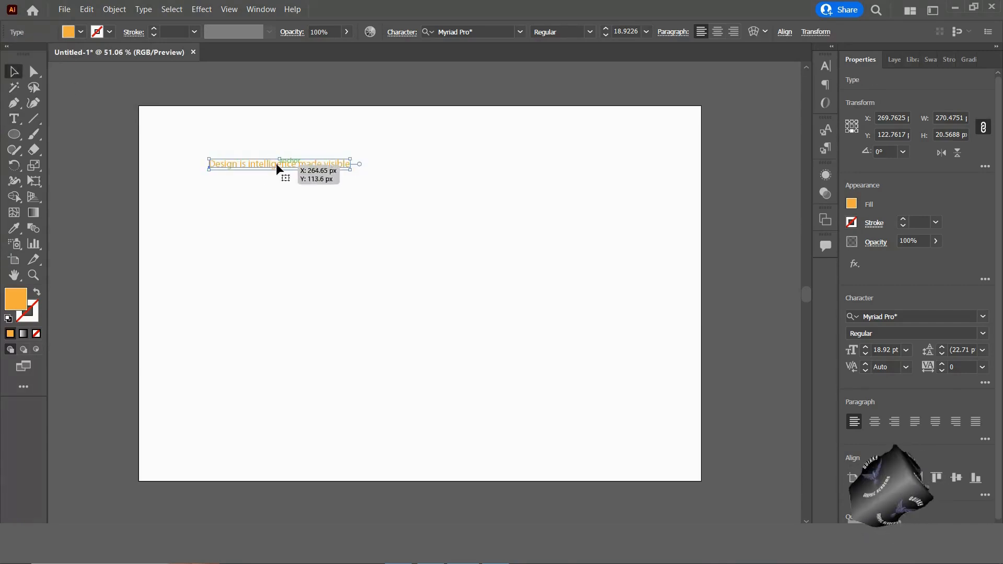
pyautogui.moveTo(277, 164); pyautogui.dragTo(348, 185)
pyautogui.hotkey('ctrl', 'd')
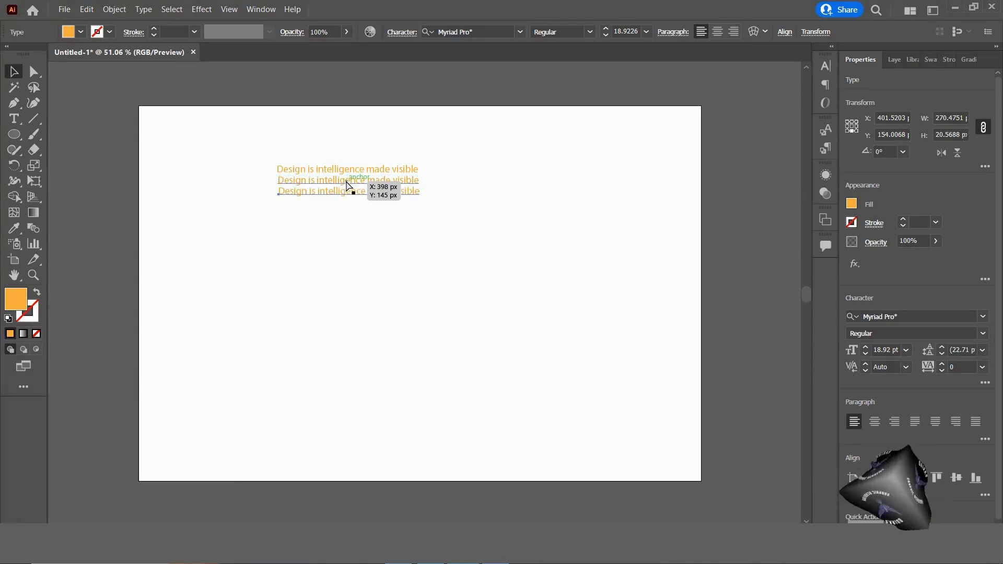
pyautogui.hotkey('ctrl', 'd')
pyautogui.moveTo(258, 147); pyautogui.dragTo(429, 244)
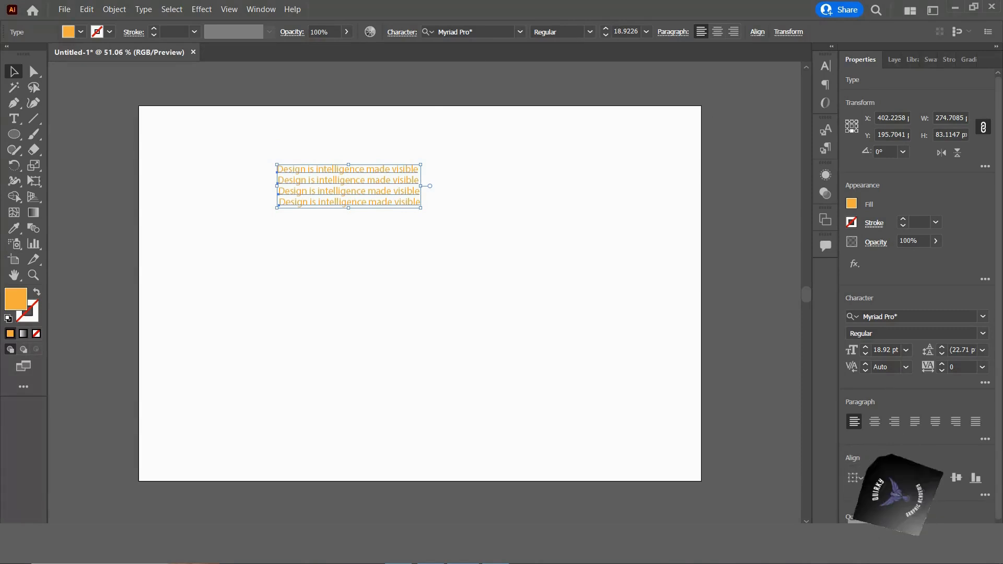
pyautogui.click(895, 478)
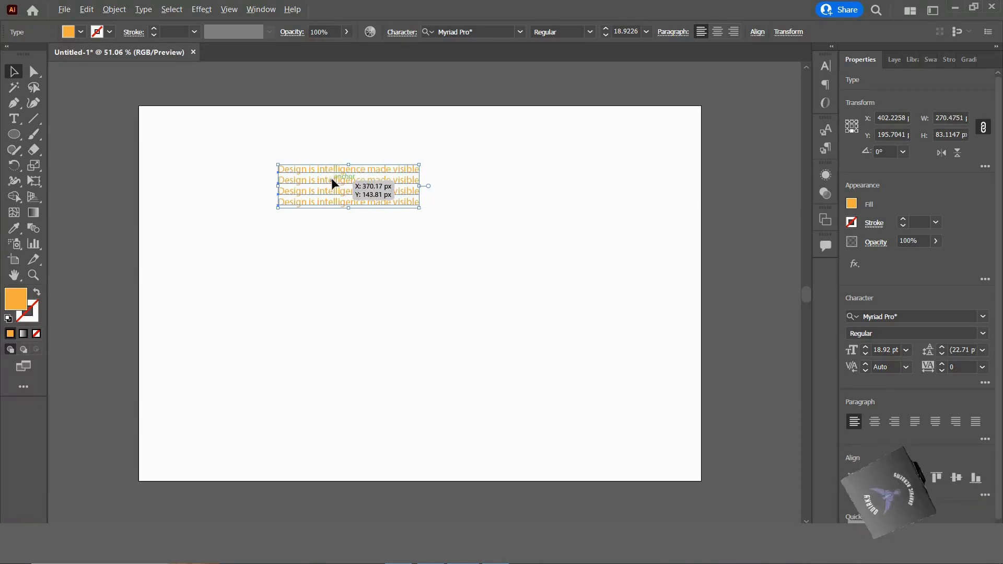
# - Copy the four-row text block directly to its right and move both columns to the upper-left area of the artboard
pyautogui.moveTo(332, 183); pyautogui.dragTo(475, 186)
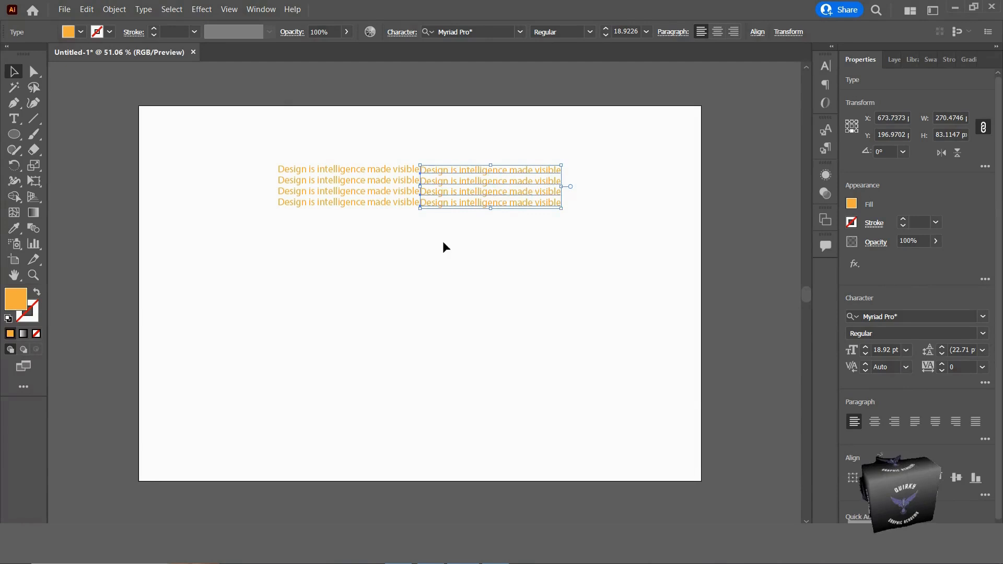
pyautogui.click(443, 240)
pyautogui.moveTo(240, 120); pyautogui.dragTo(620, 258)
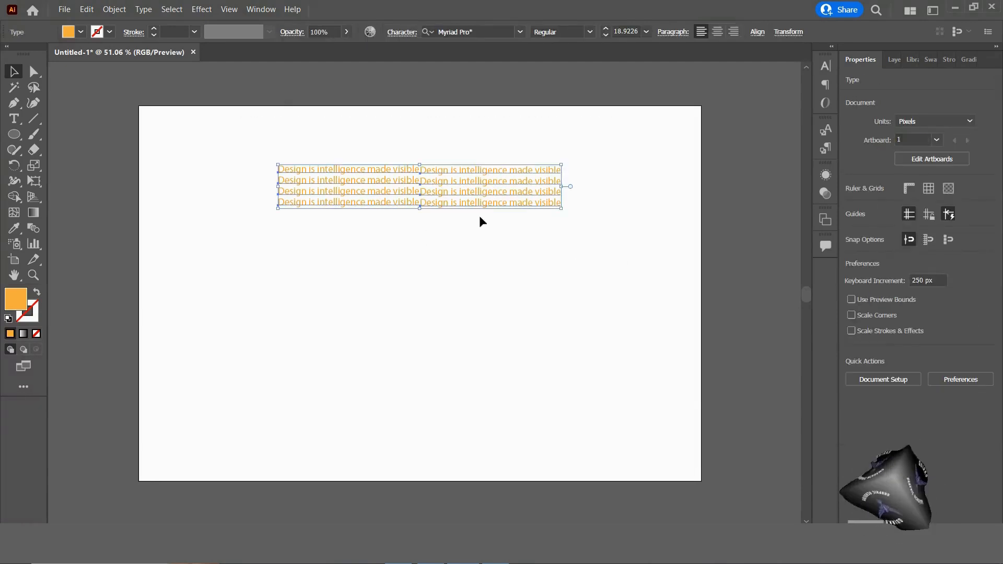
pyautogui.moveTo(460, 198); pyautogui.dragTo(343, 146)
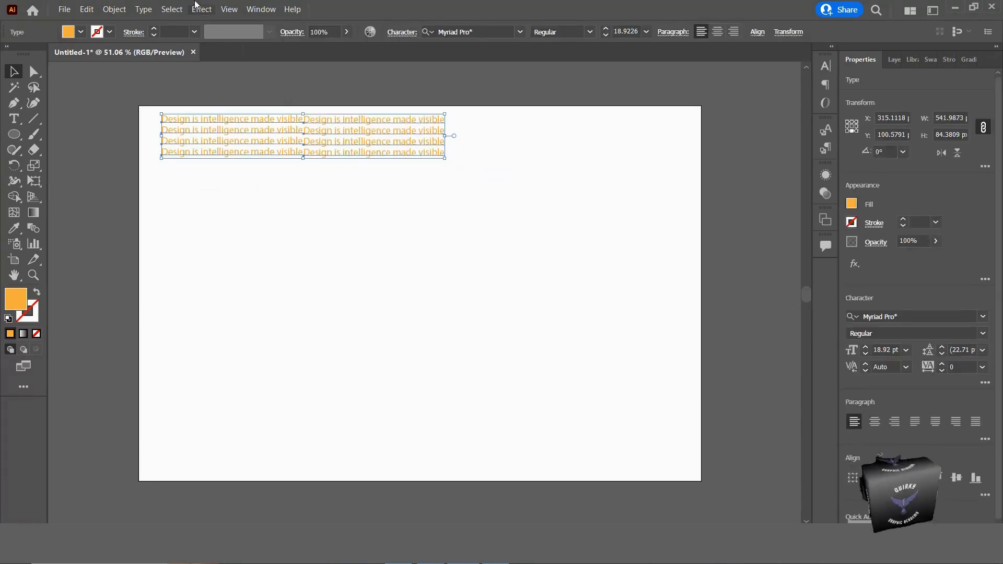
# - Create a dynamic symbol from the two-column text block with the export type Graphic
pyautogui.click(261, 9)
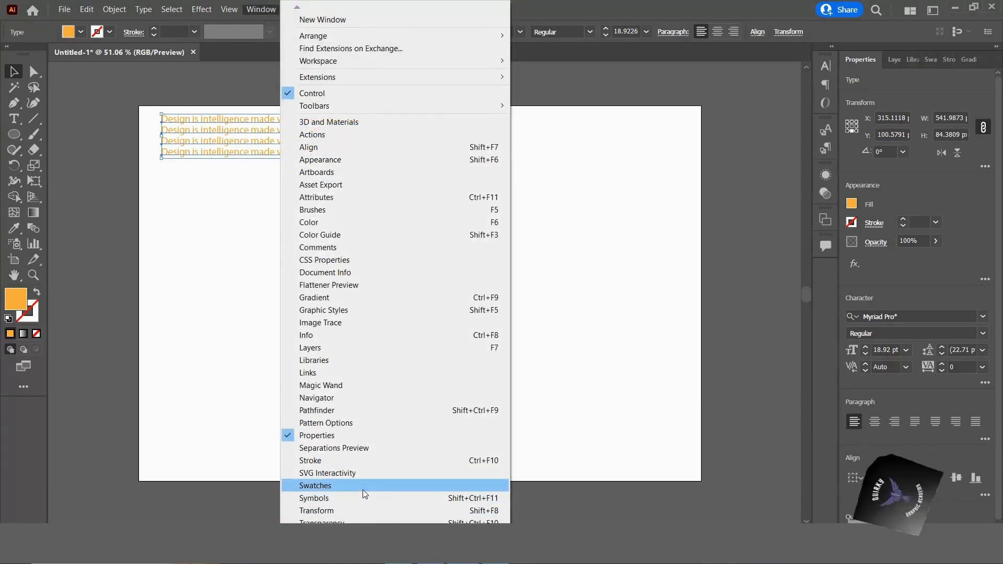
pyautogui.click(363, 497)
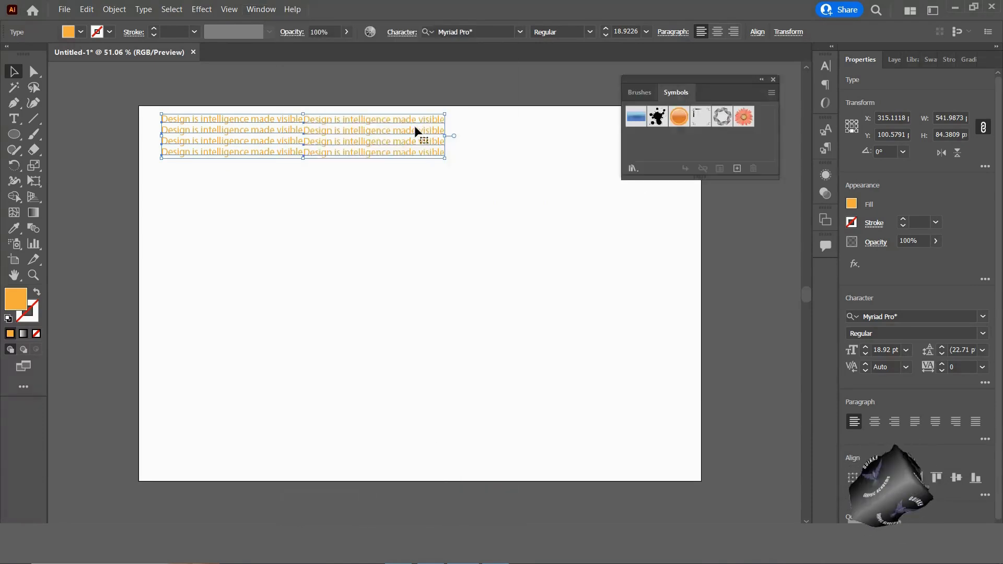
pyautogui.click(738, 171)
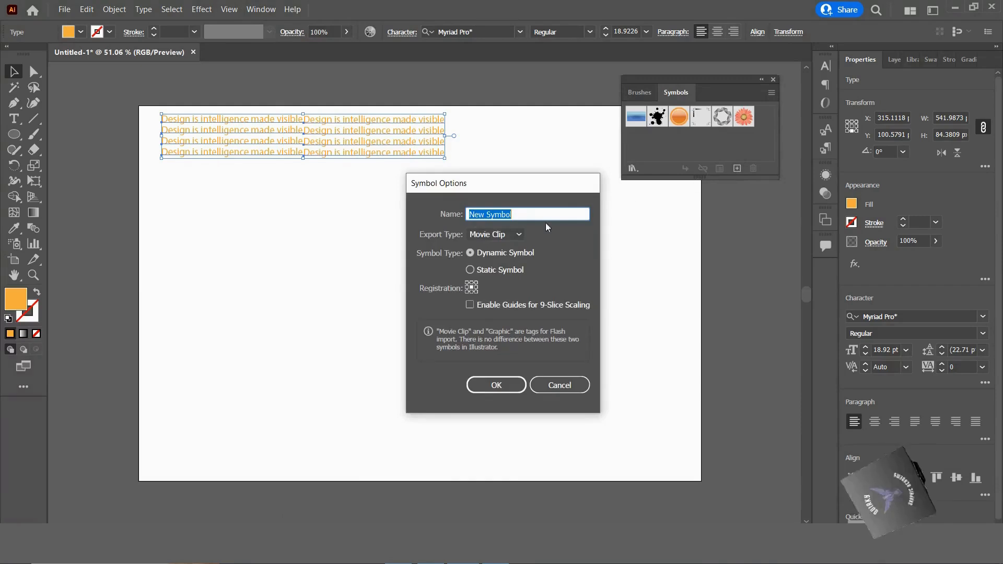
pyautogui.click(490, 235)
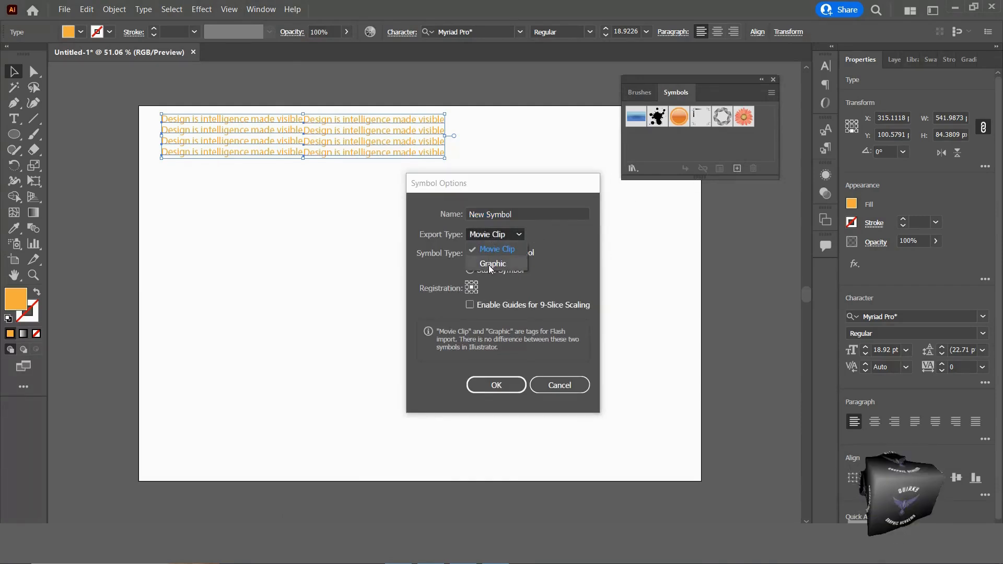
pyautogui.click(488, 265)
pyautogui.click(498, 385)
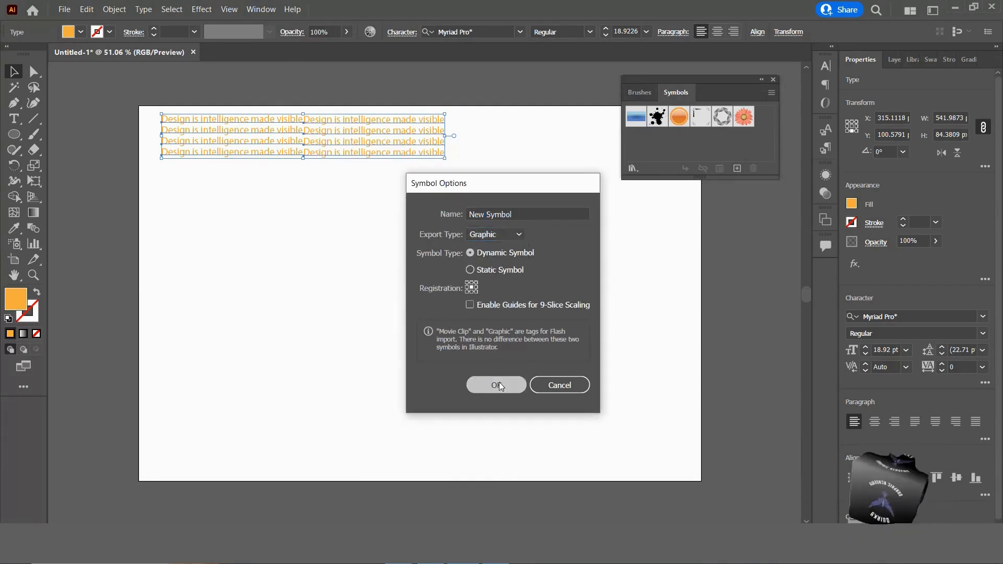
# - Move the text symbol instance off the artboard to just above its top edge
pyautogui.click(471, 217)
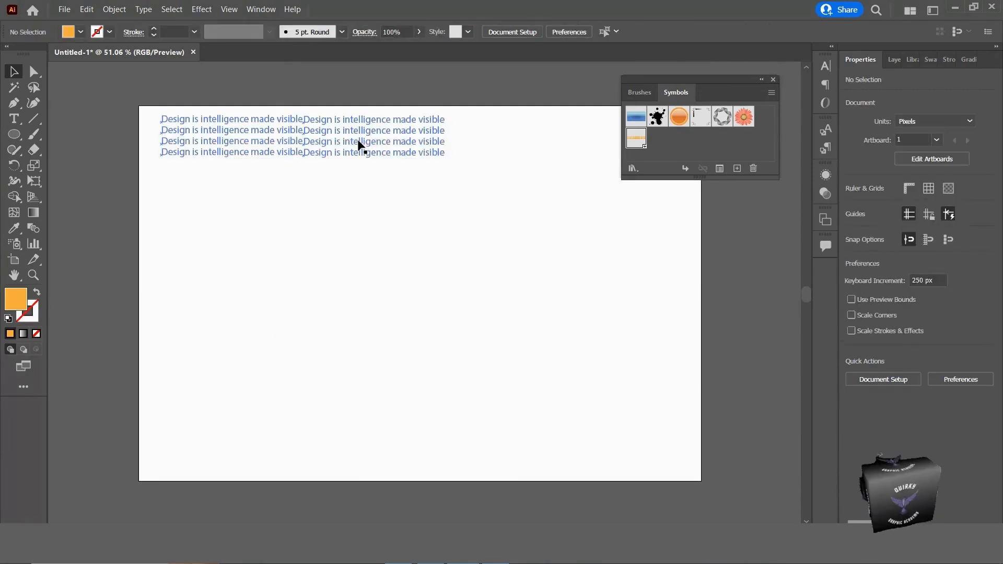
pyautogui.moveTo(358, 135); pyautogui.dragTo(357, 84)
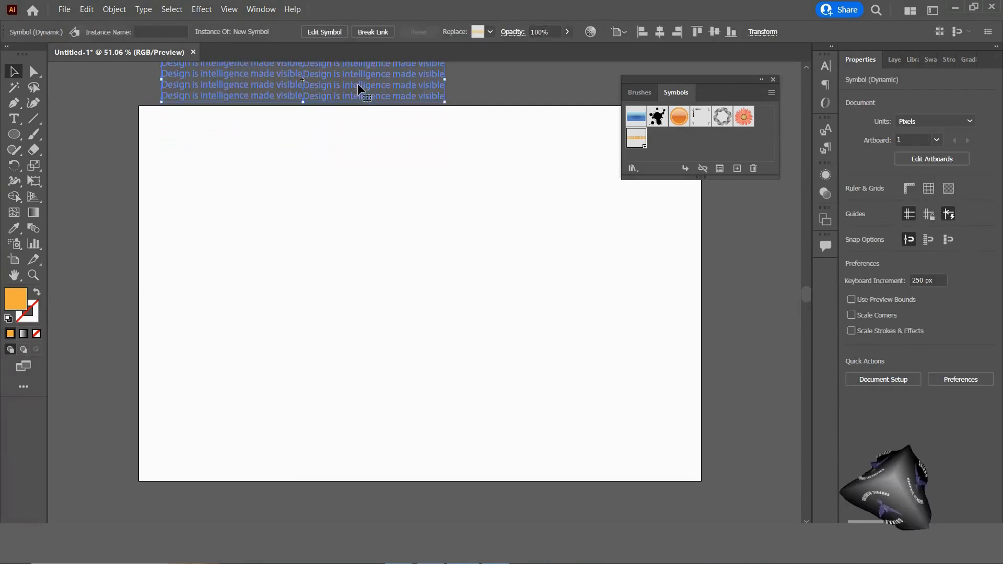
pyautogui.click(385, 168)
# - Draw a circle about 112 px in diameter in the upper middle of the artboard and fill it black with no stroke
pyautogui.click(14, 134)
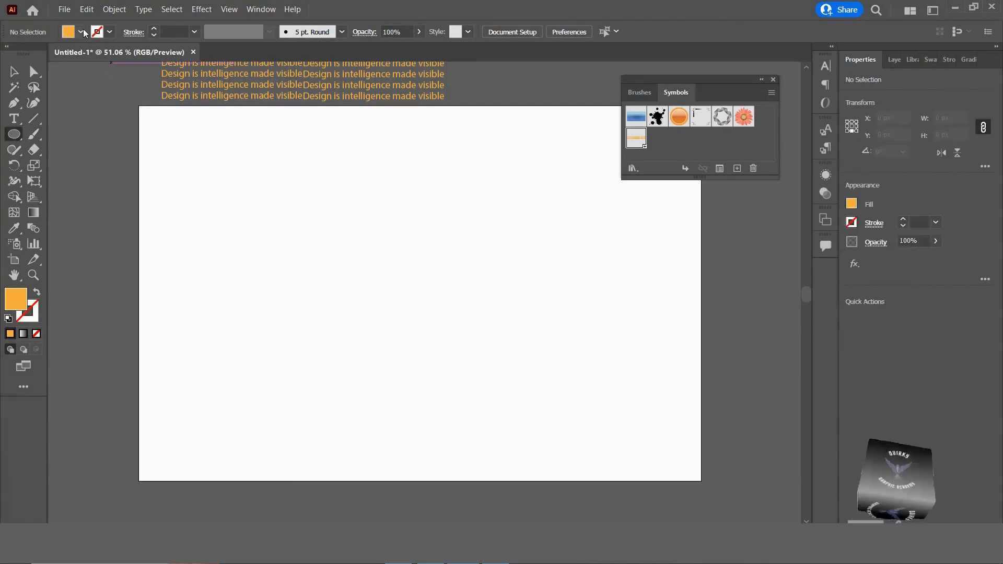
pyautogui.moveTo(380, 230); pyautogui.dragTo(350, 214)
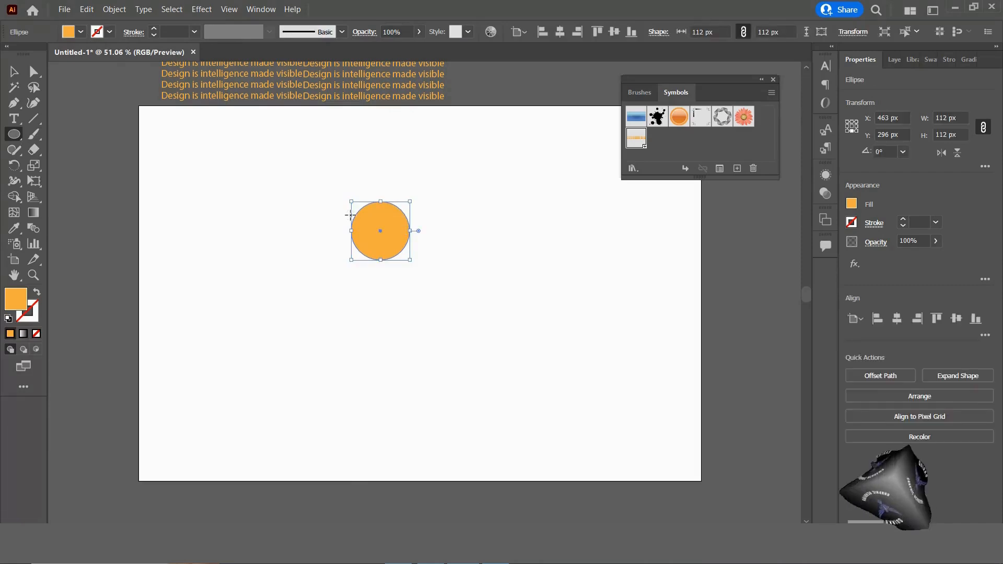
pyautogui.click(81, 32)
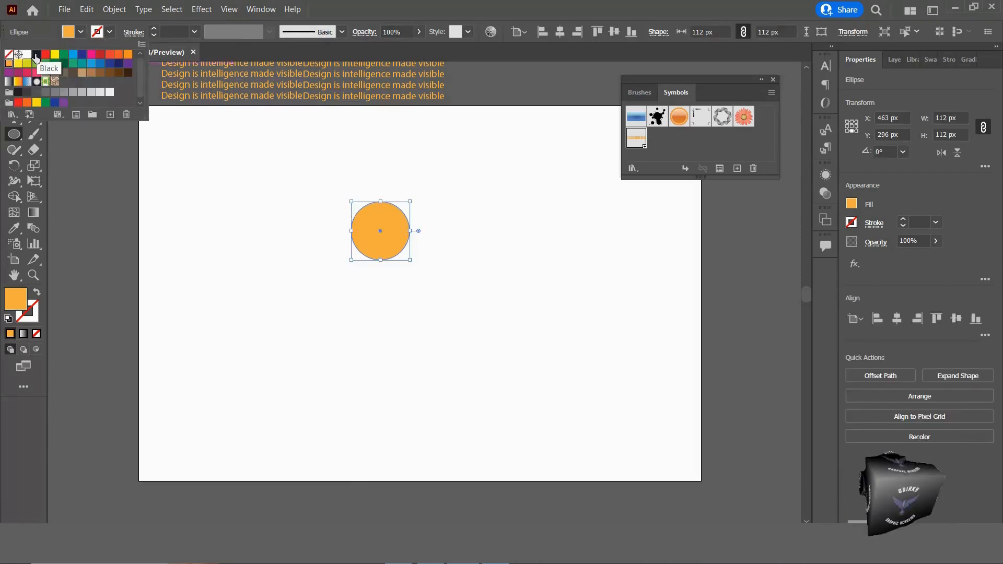
pyautogui.click(36, 55)
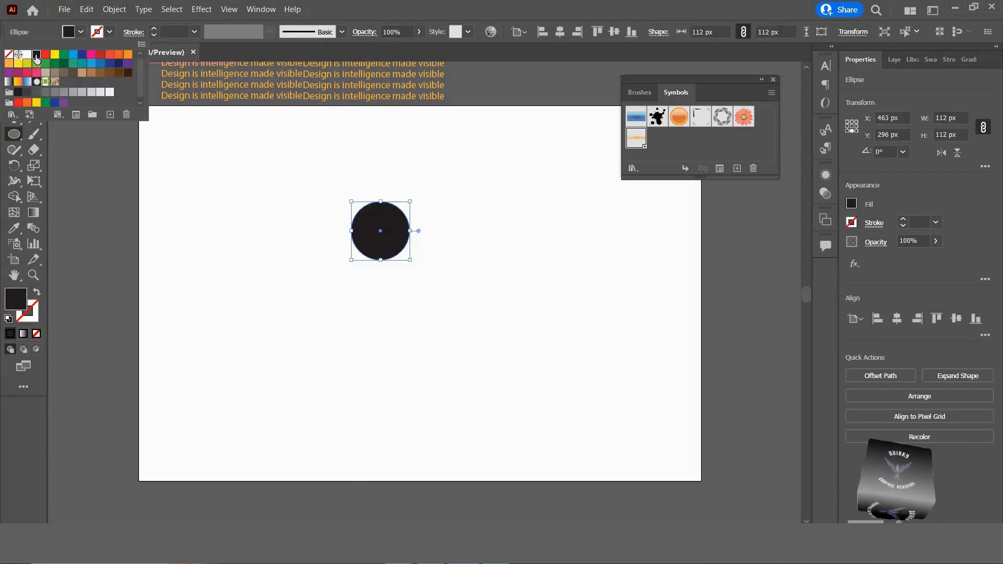
pyautogui.click(37, 295)
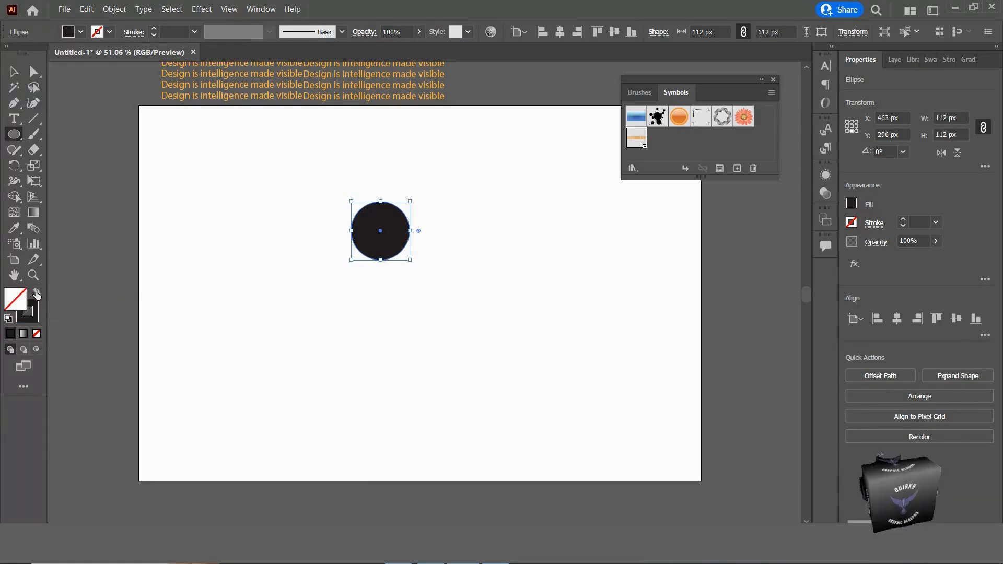
pyautogui.click(37, 294)
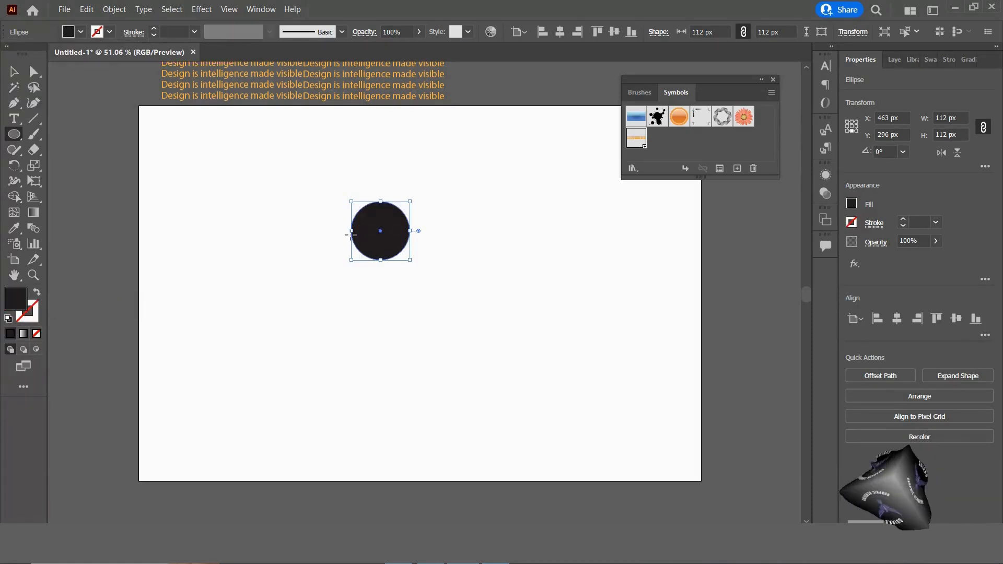
# - Apply a 3D Revolve (Classic) effect to the black circle with a 180 pt offset from the left edge
pyautogui.click(12, 71)
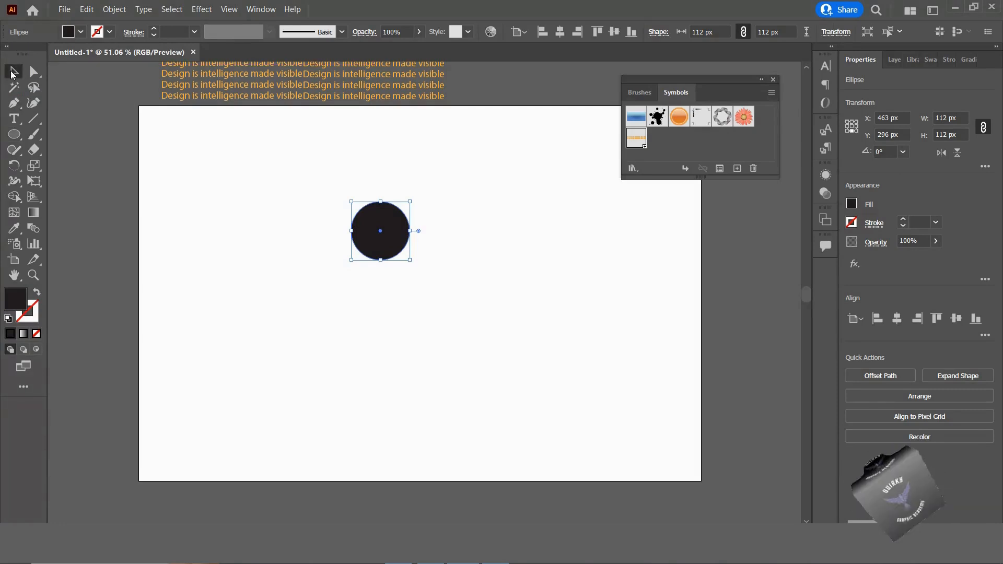
pyautogui.click(206, 10)
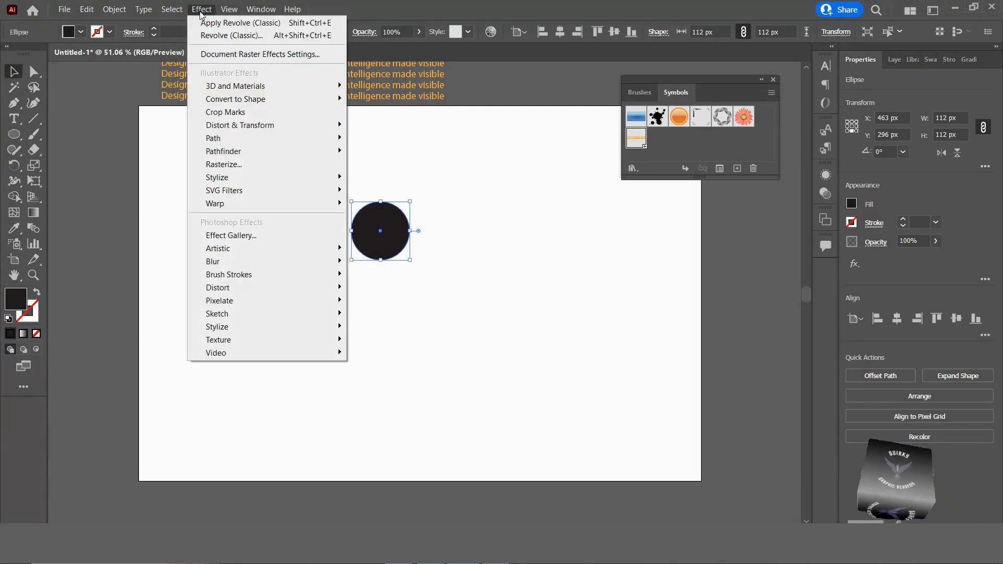
pyautogui.moveTo(254, 277)
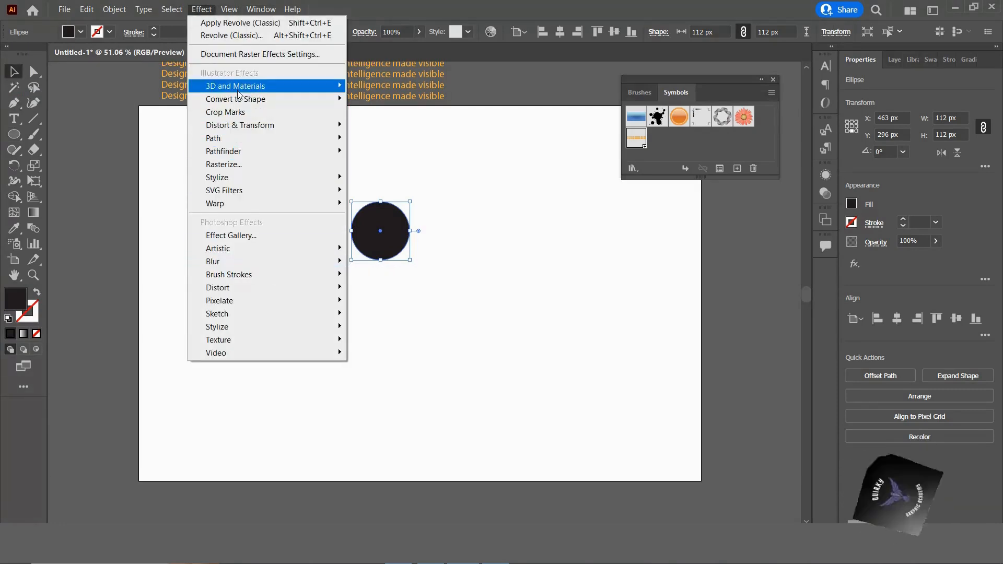
pyautogui.moveTo(335, 87)
pyautogui.moveTo(382, 149)
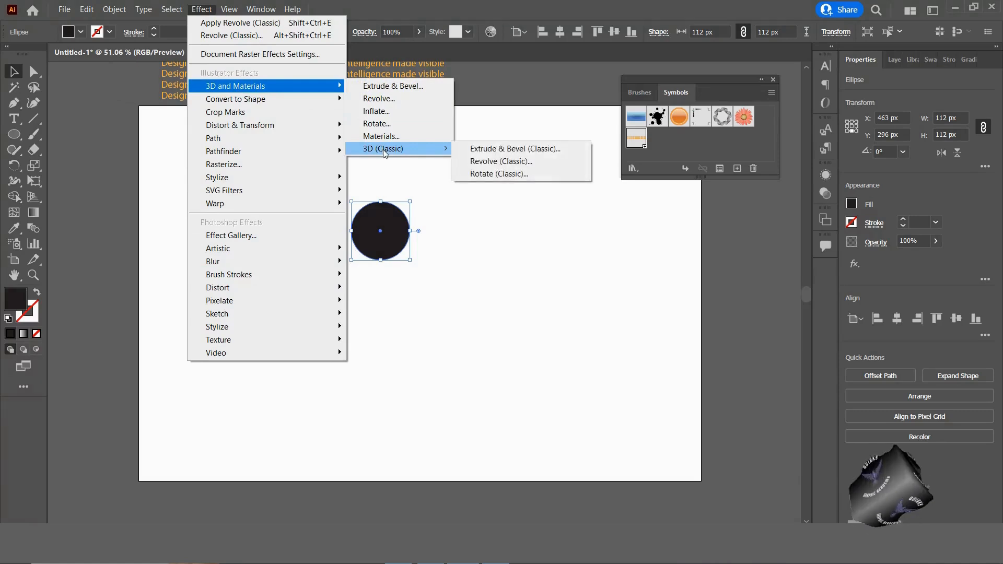
pyautogui.click(495, 161)
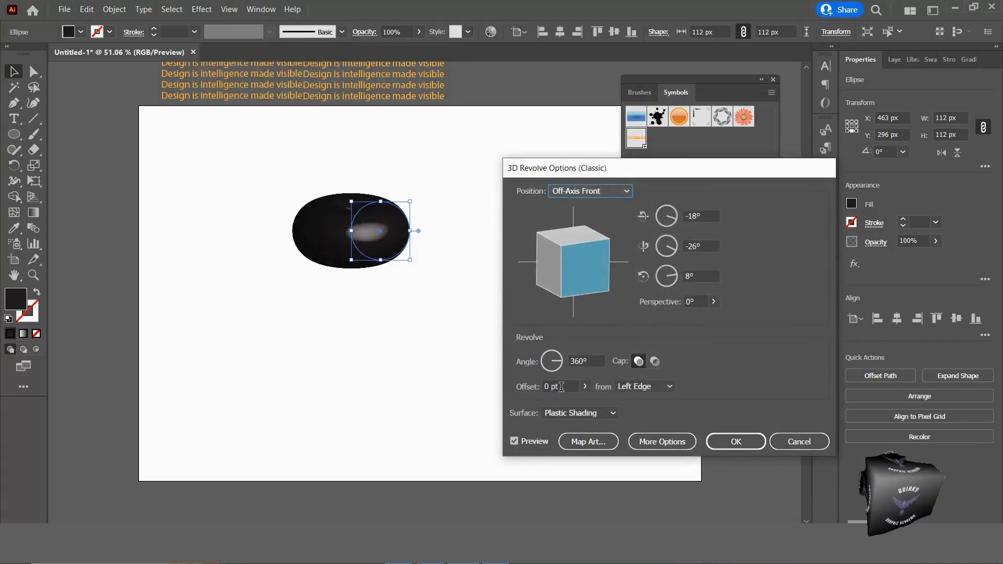
pyautogui.click(553, 386)
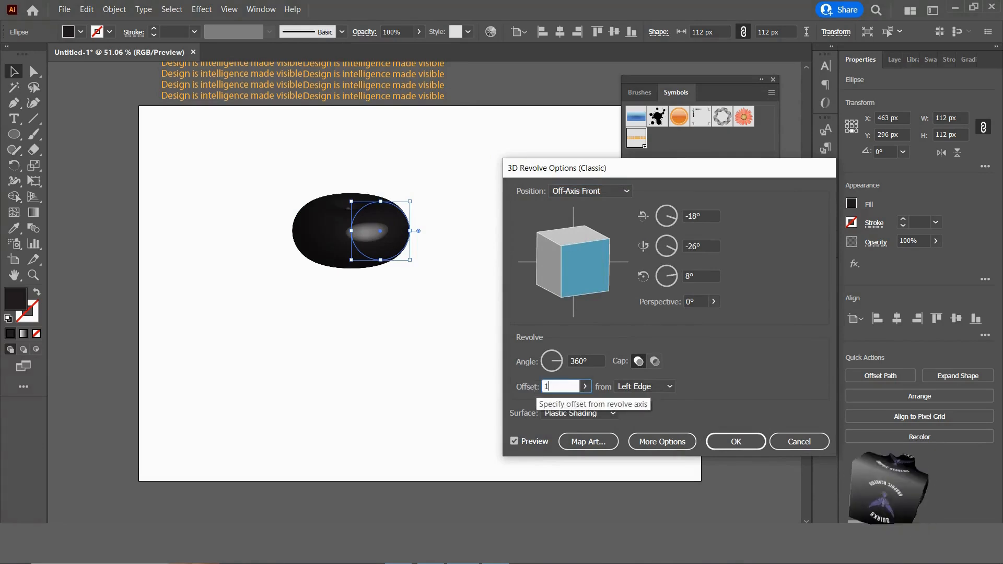
pyautogui.write('180')
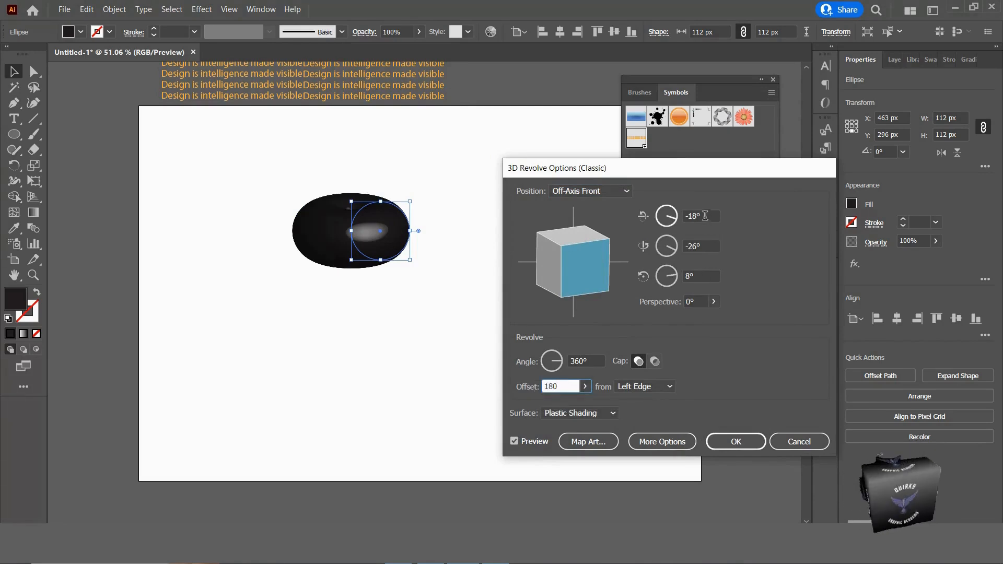
# - Set the revolve rotation to 34° around the X axis, 14° around the Y axis and -28° around the Z axis
pyautogui.click(682, 215)
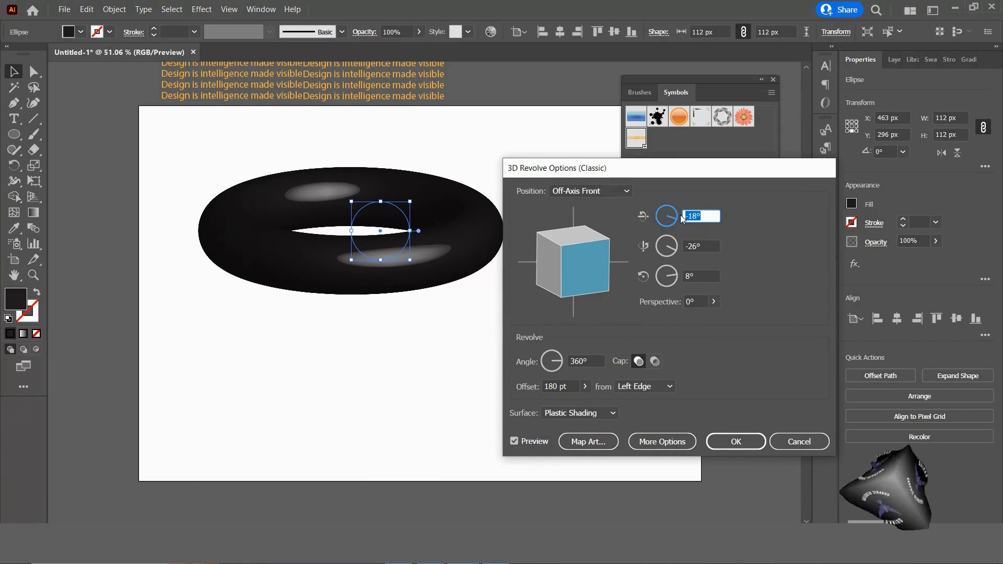
pyautogui.write('34')
pyautogui.click(688, 244)
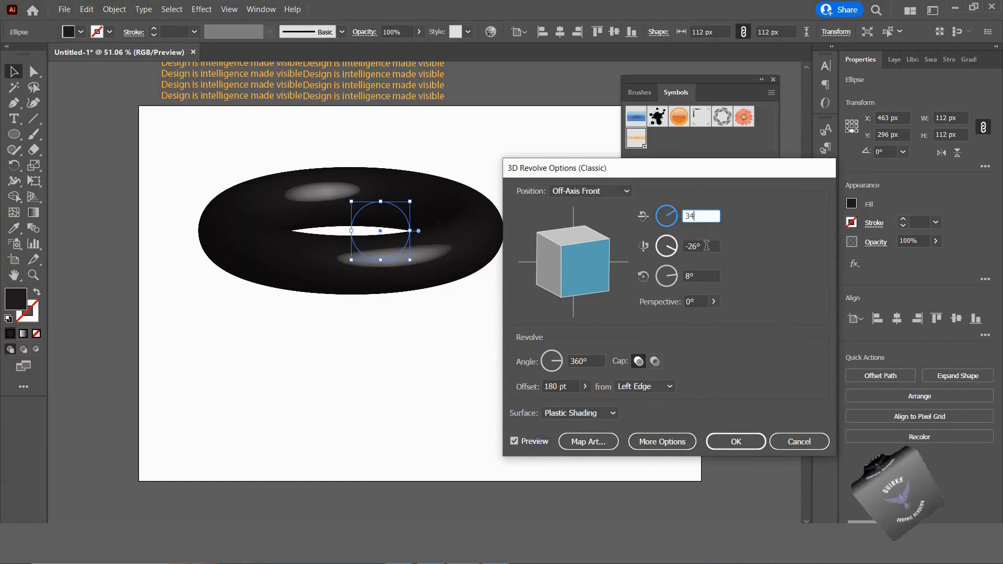
pyautogui.write('14')
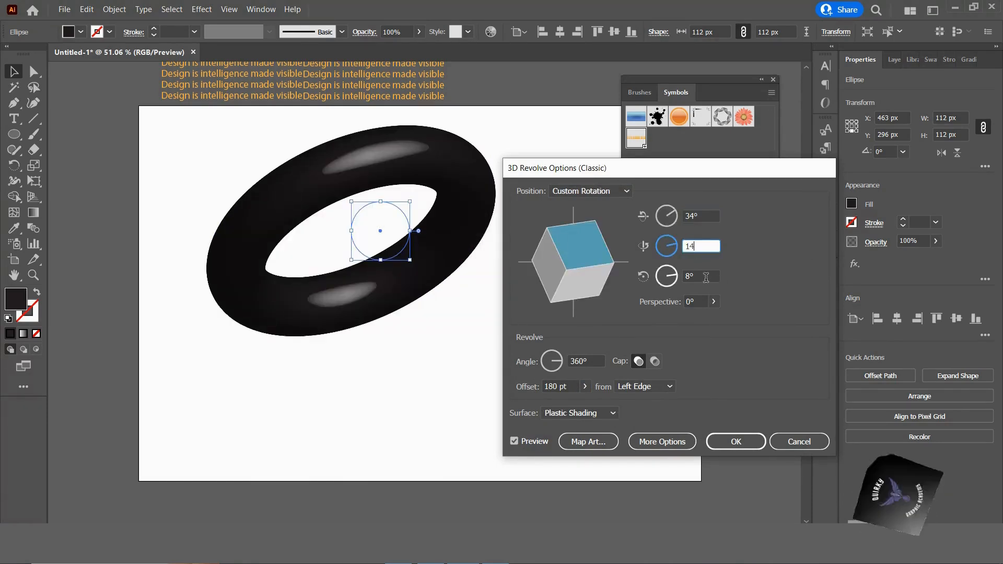
pyautogui.click(706, 277)
pyautogui.write('-')
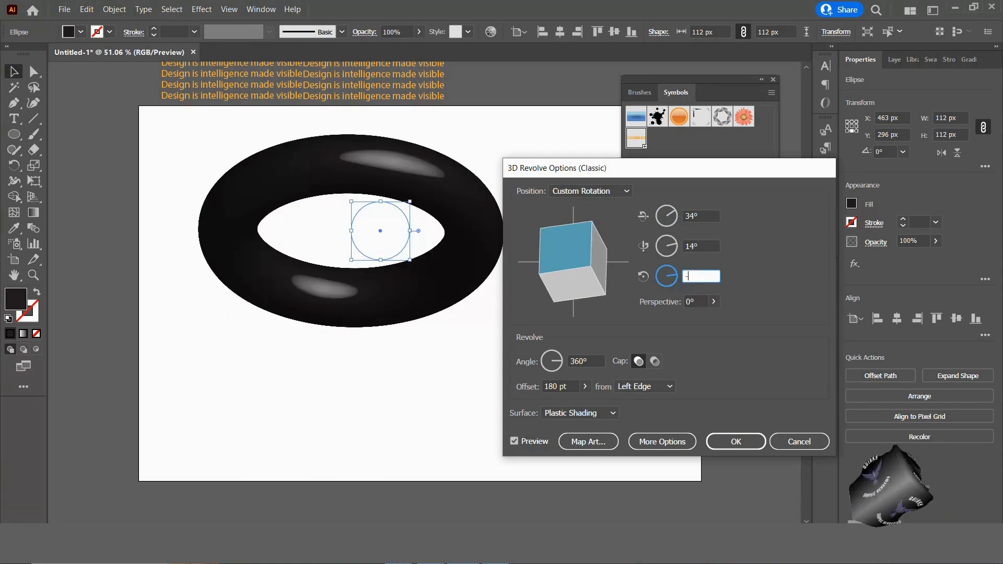
pyautogui.write('28')
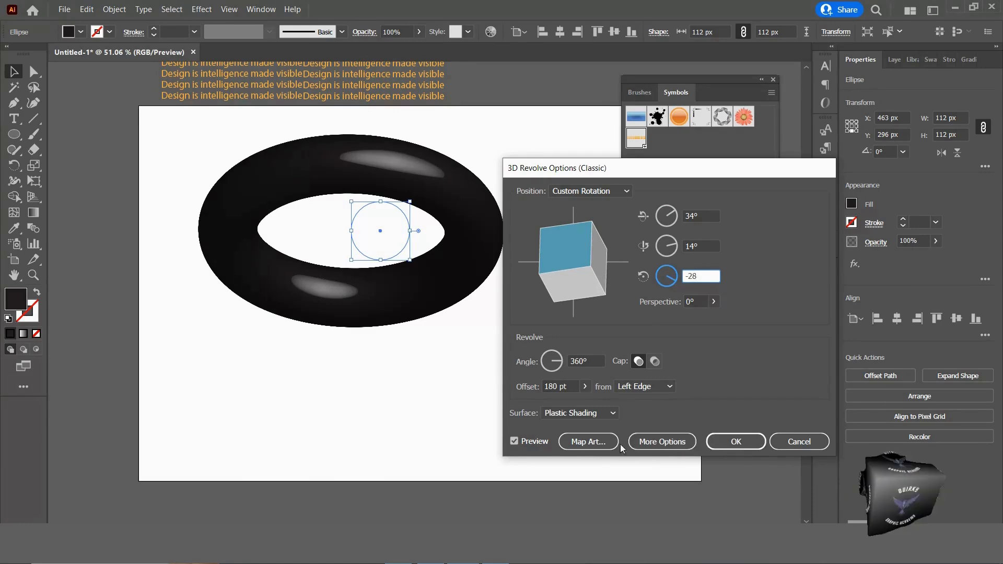
# - Map the New Symbol text artwork onto the ring's surface and stretch it to cover the whole mapping area
pyautogui.click(589, 442)
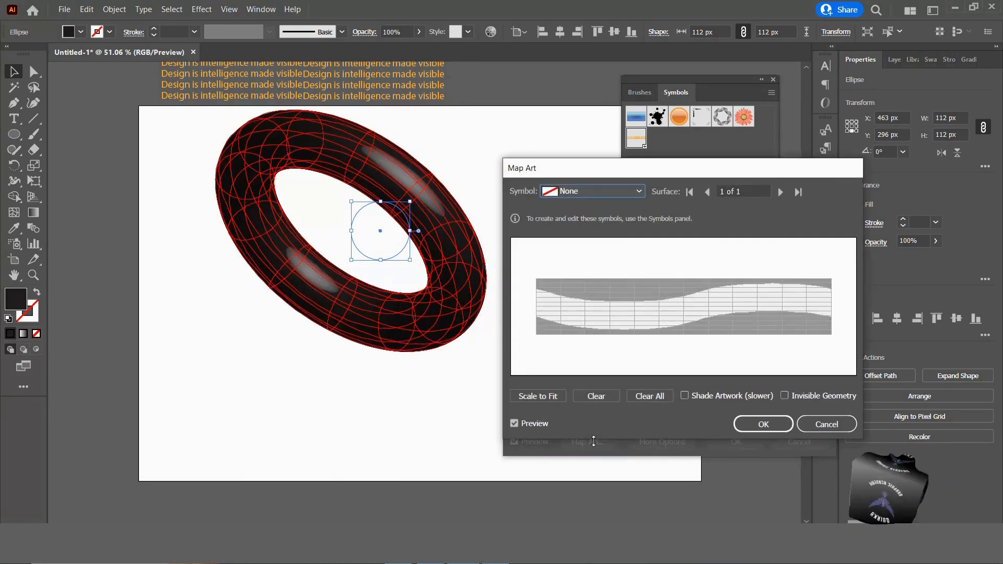
pyautogui.click(637, 192)
pyautogui.click(596, 307)
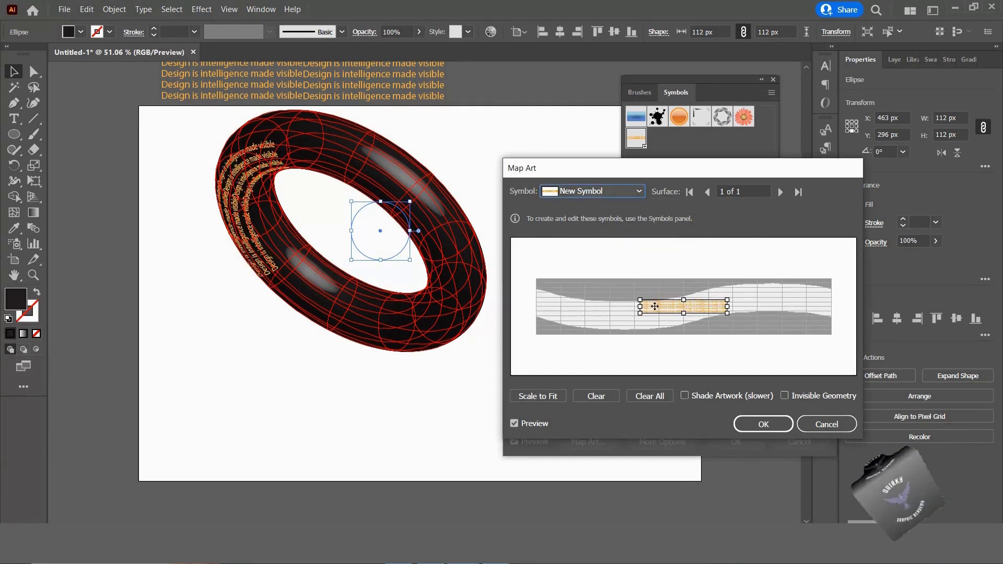
pyautogui.moveTo(640, 300); pyautogui.dragTo(539, 283)
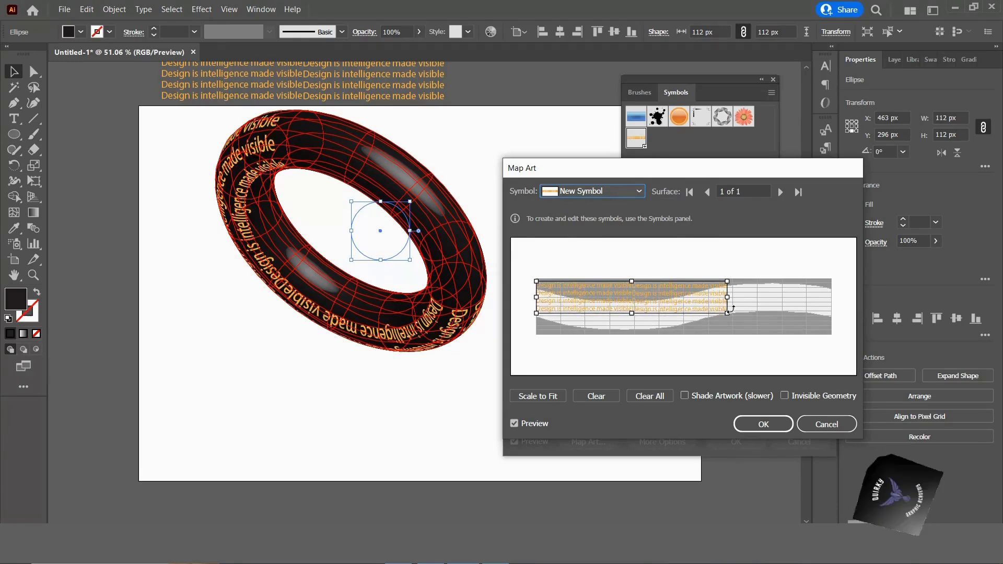
pyautogui.moveTo(728, 314); pyautogui.dragTo(833, 336)
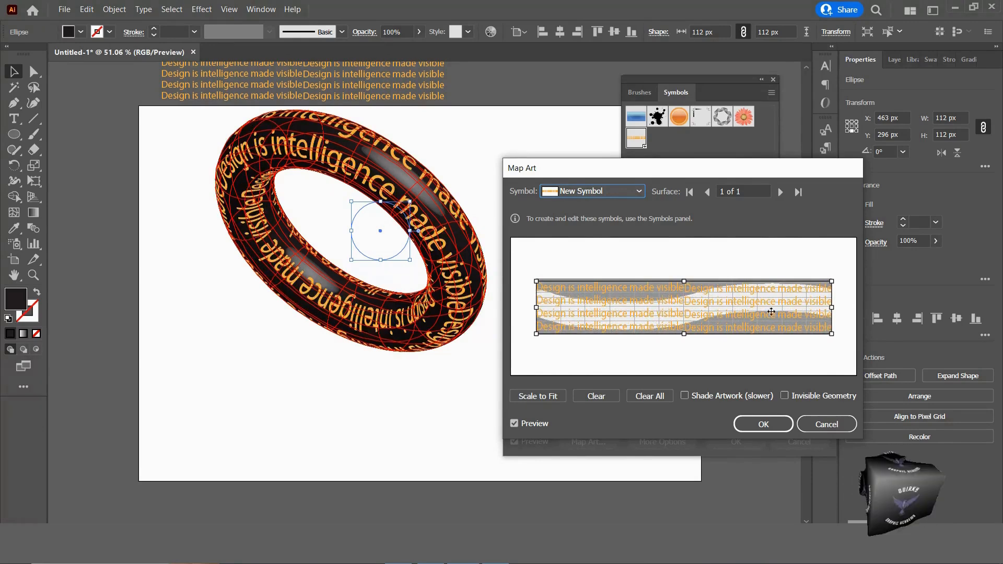
pyautogui.moveTo(683, 283); pyautogui.dragTo(683, 280)
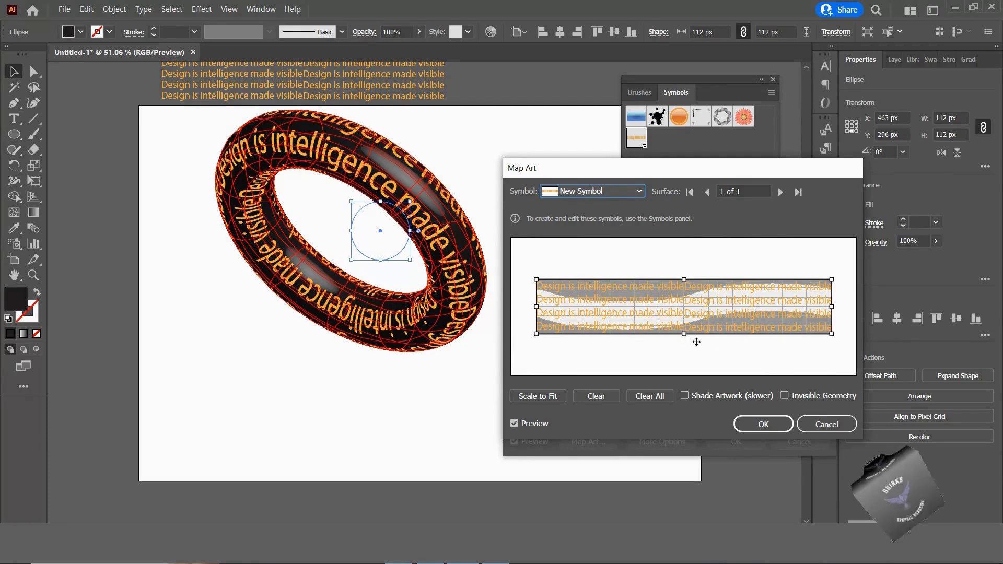
pyautogui.moveTo(685, 337); pyautogui.dragTo(685, 337)
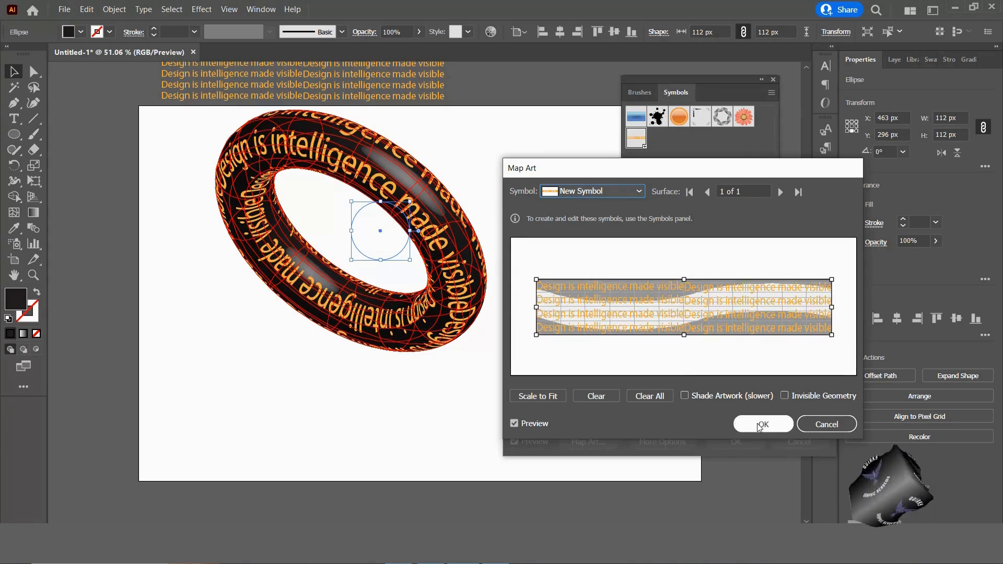
# - Turn Invisible Geometry on and back off, and apply the mapped art together with the 3D revolve effect
pyautogui.click(786, 396)
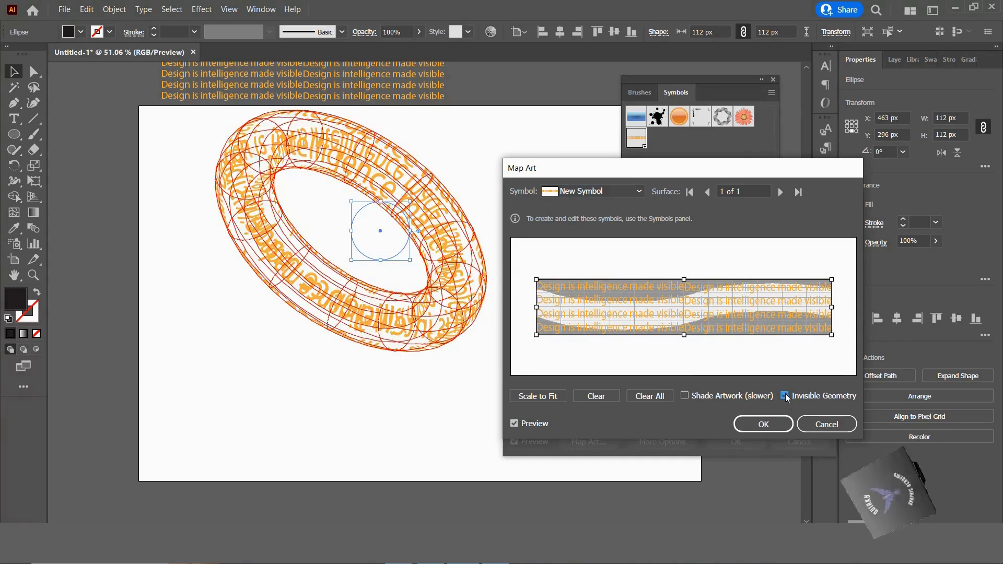
pyautogui.click(785, 396)
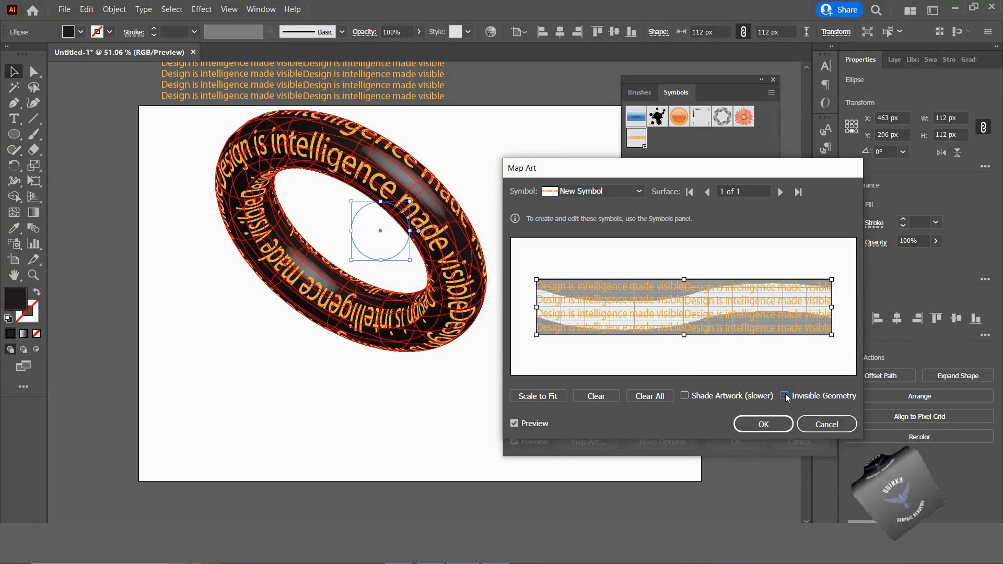
pyautogui.click(762, 425)
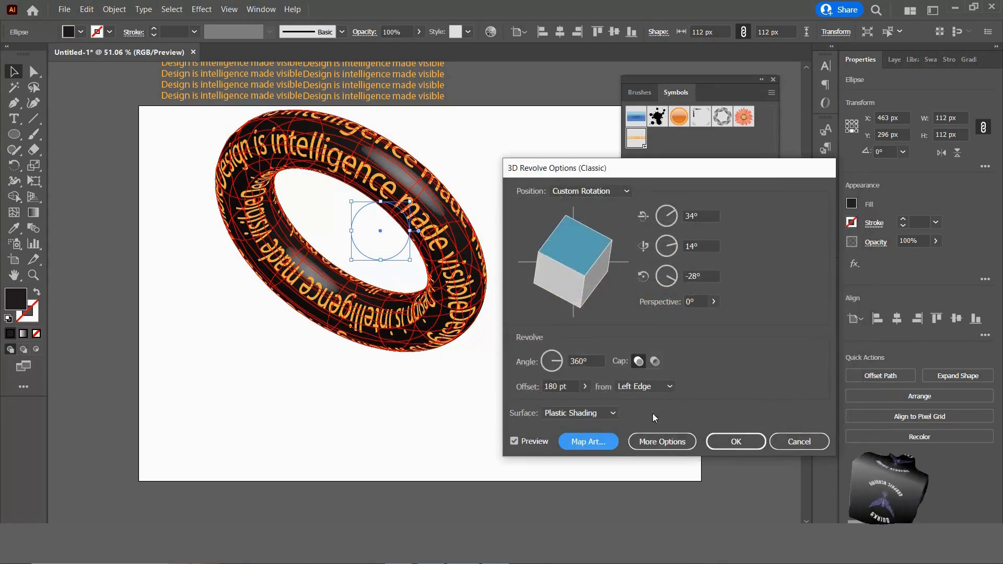
pyautogui.click(736, 442)
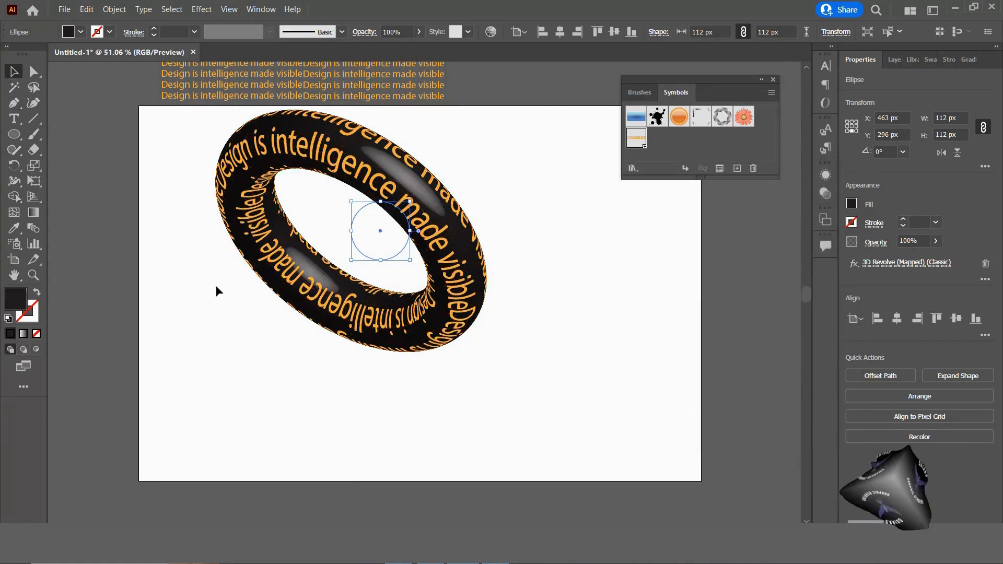
# - Move the ring to the middle of the artboard and shift the text symbol instance above the artboard further left
pyautogui.click(238, 313)
pyautogui.moveTo(407, 177); pyautogui.dragTo(469, 218)
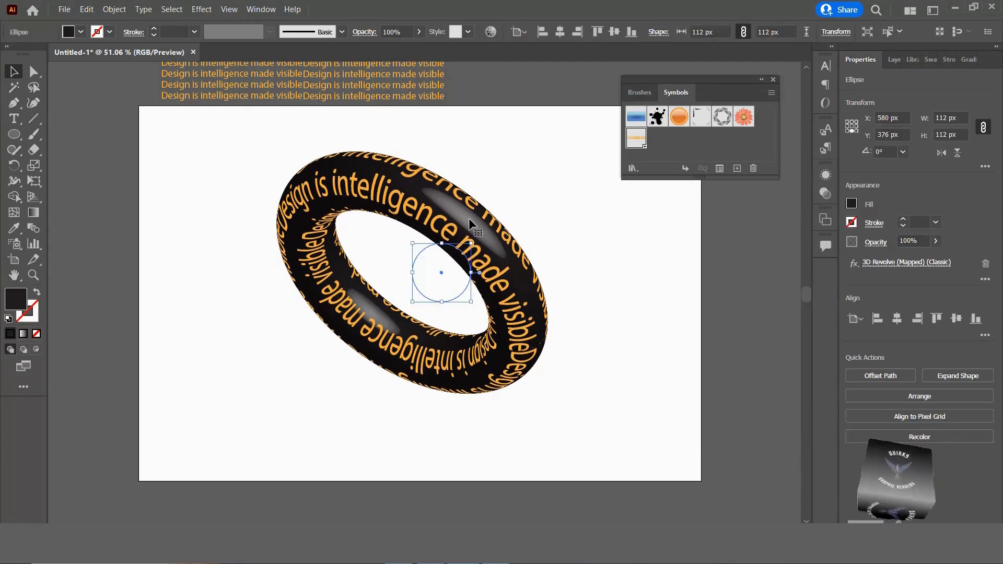
pyautogui.moveTo(344, 81); pyautogui.dragTo(302, 78)
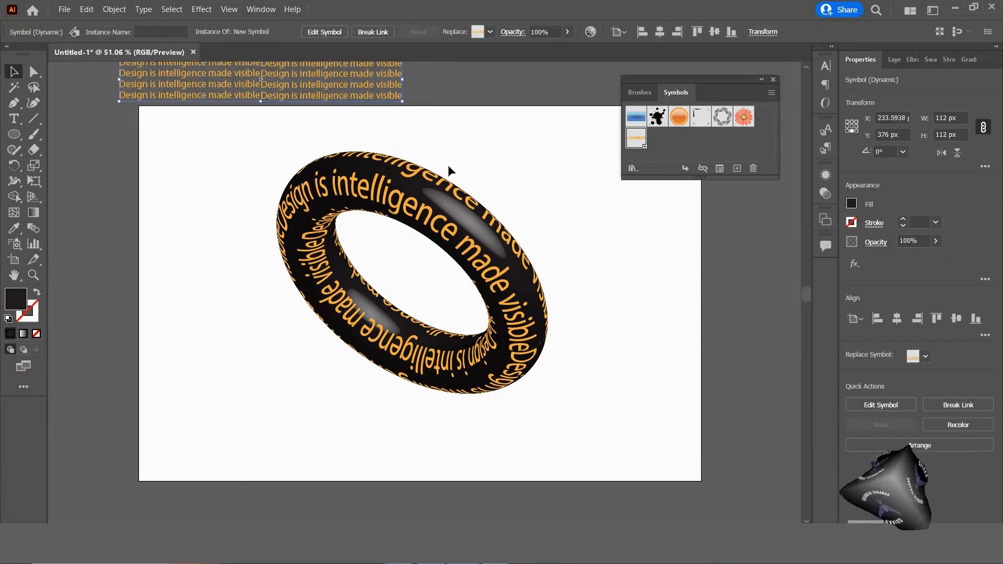
# - Close the Symbols panel, move the ring slightly upward on the artboard and deselect it
pyautogui.click(773, 79)
pyautogui.click(666, 194)
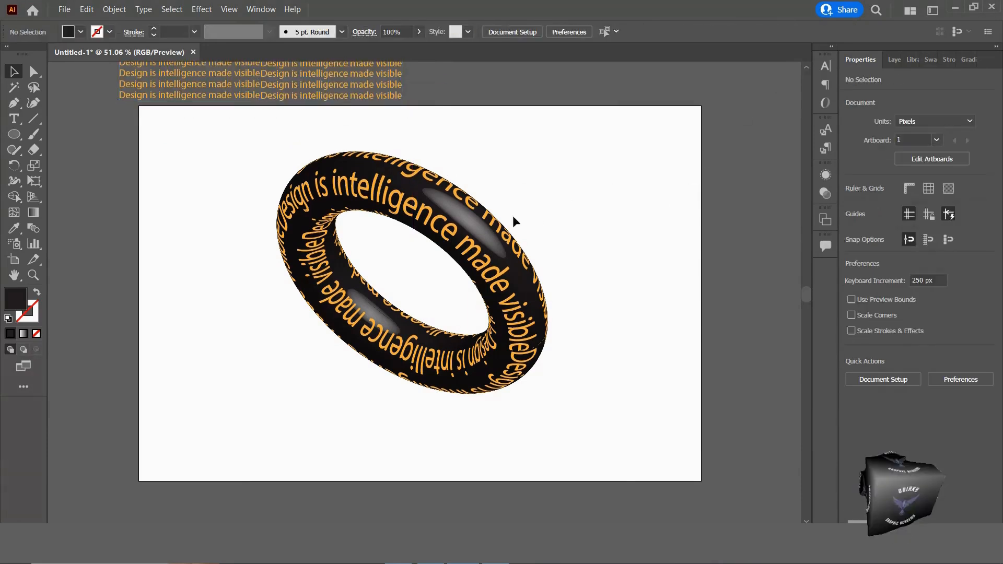
pyautogui.moveTo(482, 230); pyautogui.dragTo(482, 218)
pyautogui.click(444, 441)
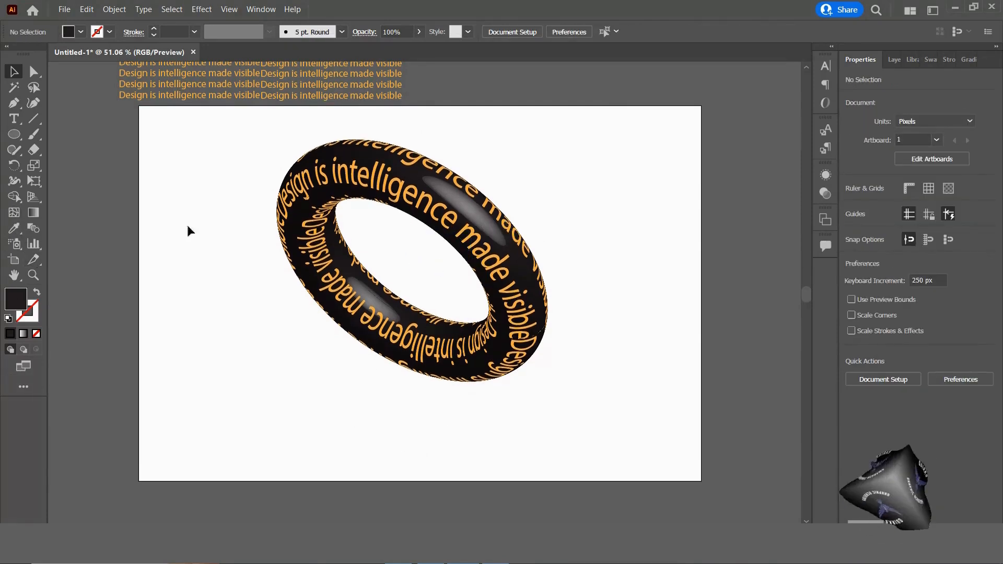
# - Draw a black circle about 314 px in diameter below the ring and reduce its height to about 268 px
pyautogui.click(17, 138)
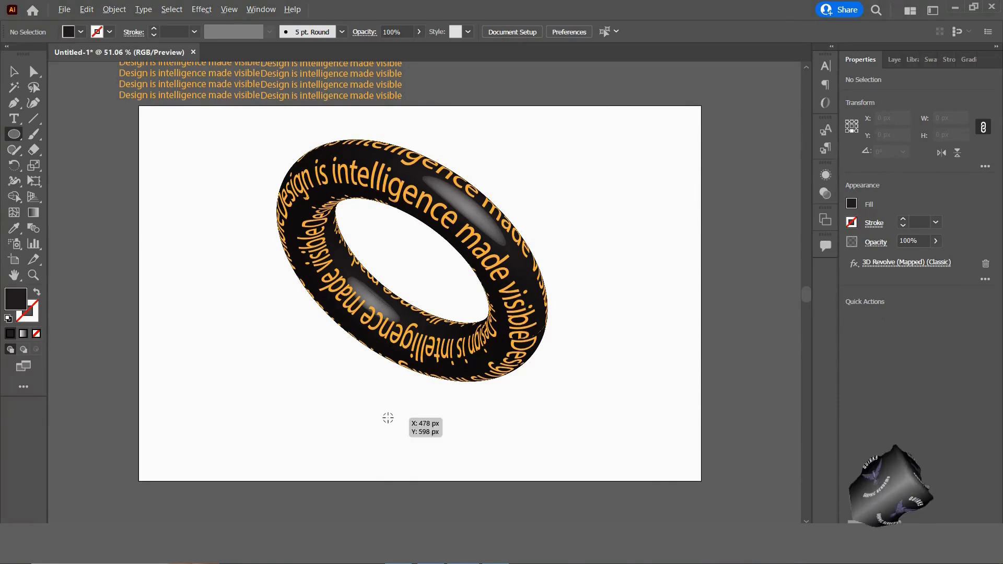
pyautogui.moveTo(388, 417); pyautogui.dragTo(330, 388)
pyautogui.moveTo(313, 376); pyautogui.dragTo(305, 369)
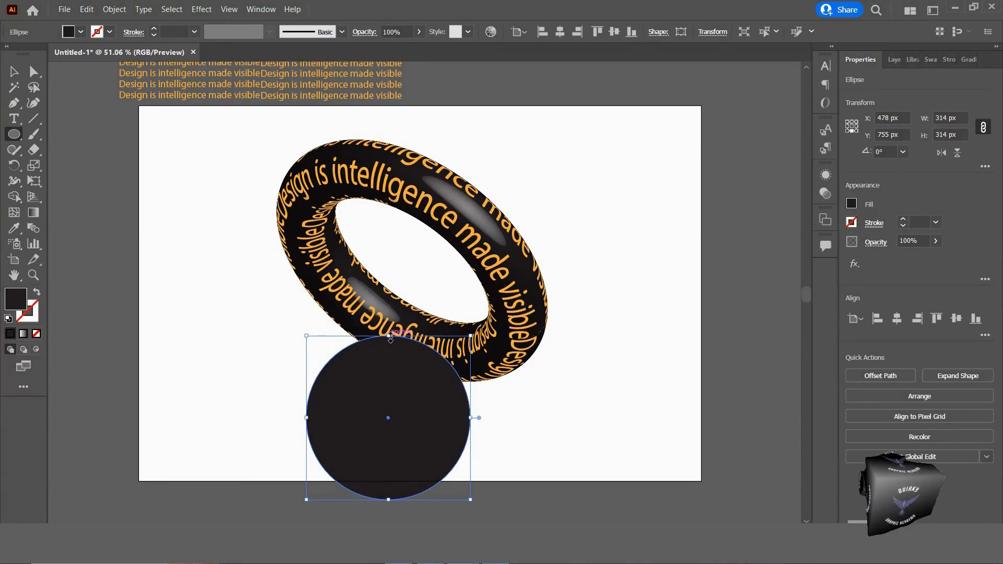
pyautogui.moveTo(388, 336); pyautogui.dragTo(388, 359)
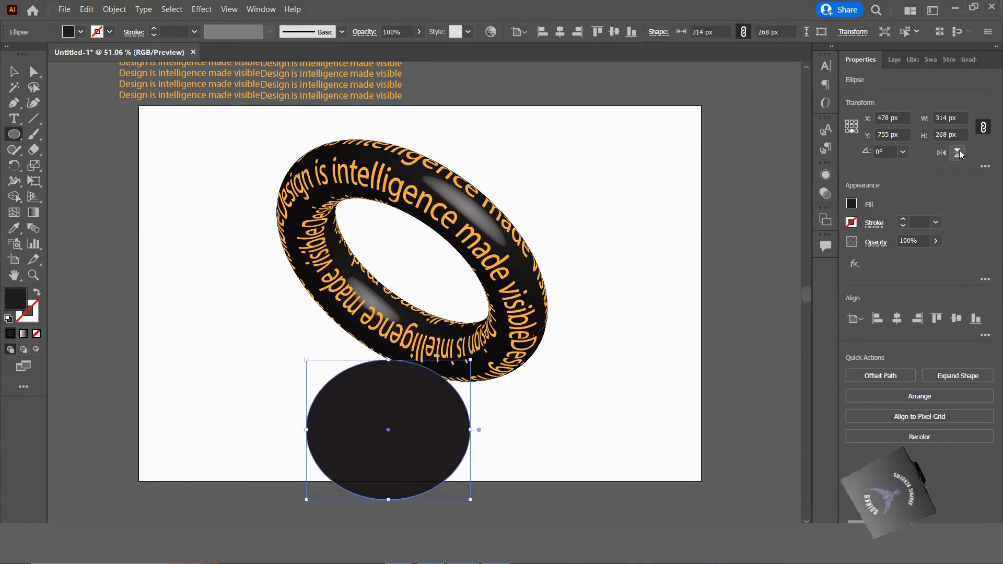
# - Fill the ellipse with a reversed radial gradient, black at the centre and white at the edge, and flatten it into a thin shadow shape
pyautogui.click(968, 60)
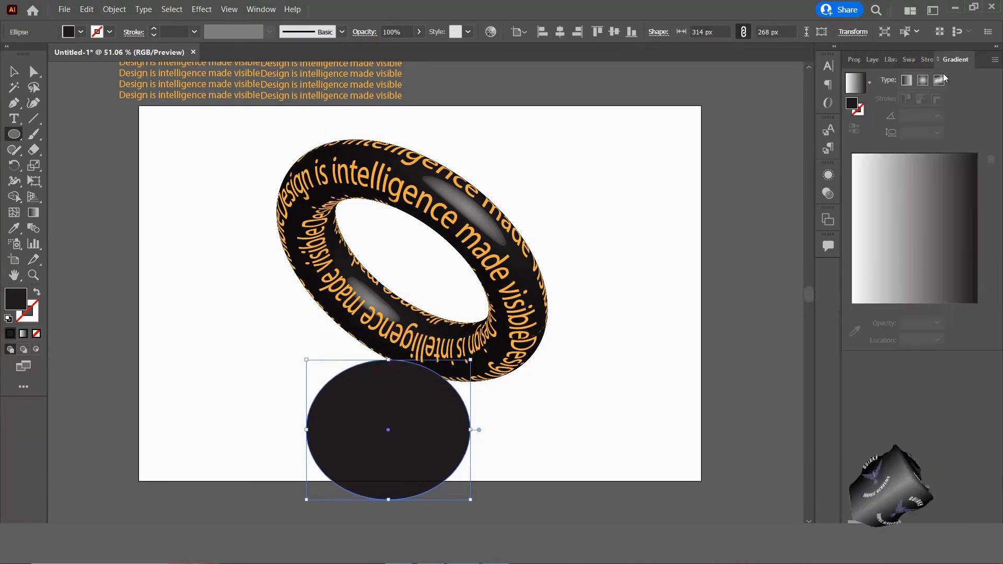
pyautogui.click(871, 81)
pyautogui.click(816, 106)
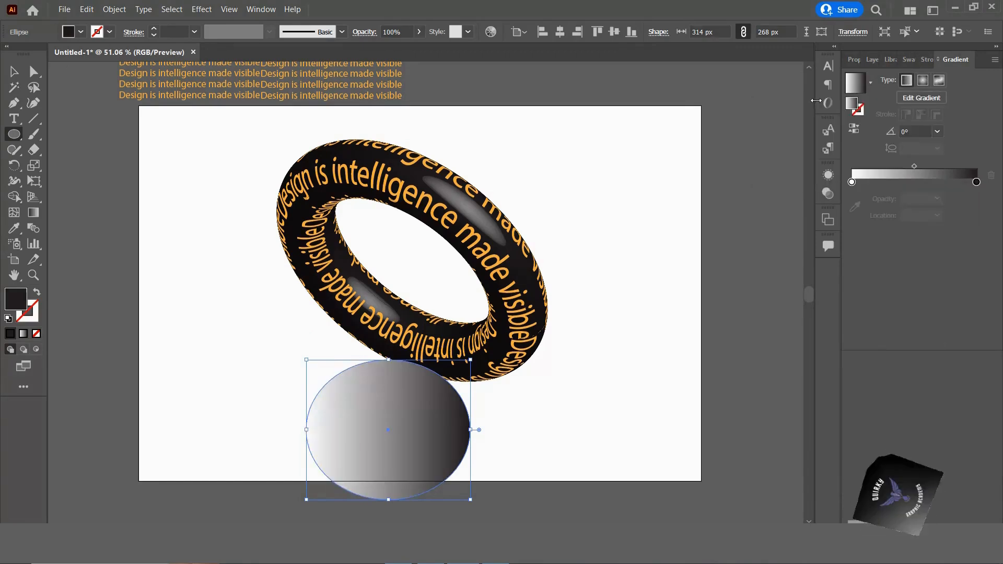
pyautogui.click(916, 85)
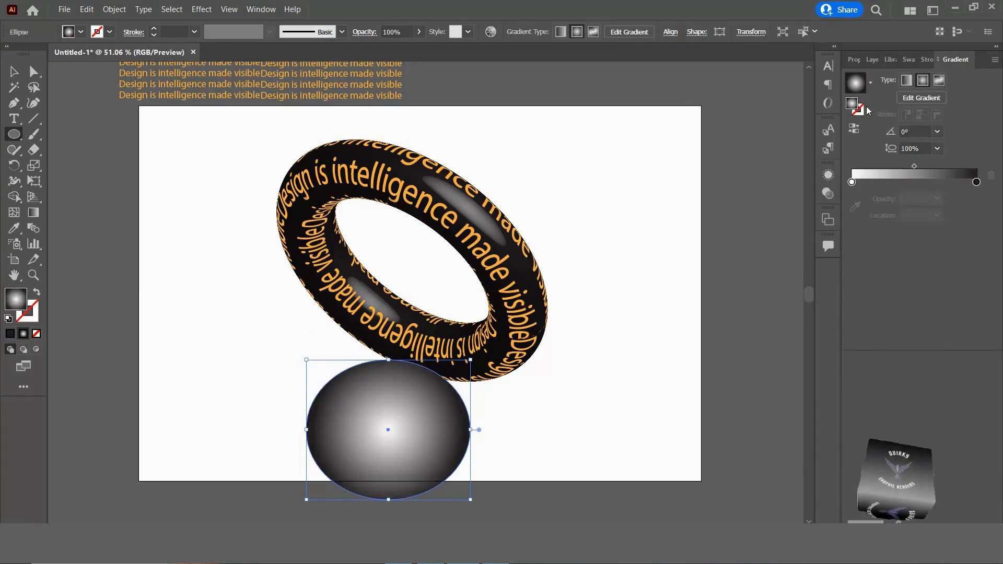
pyautogui.click(855, 130)
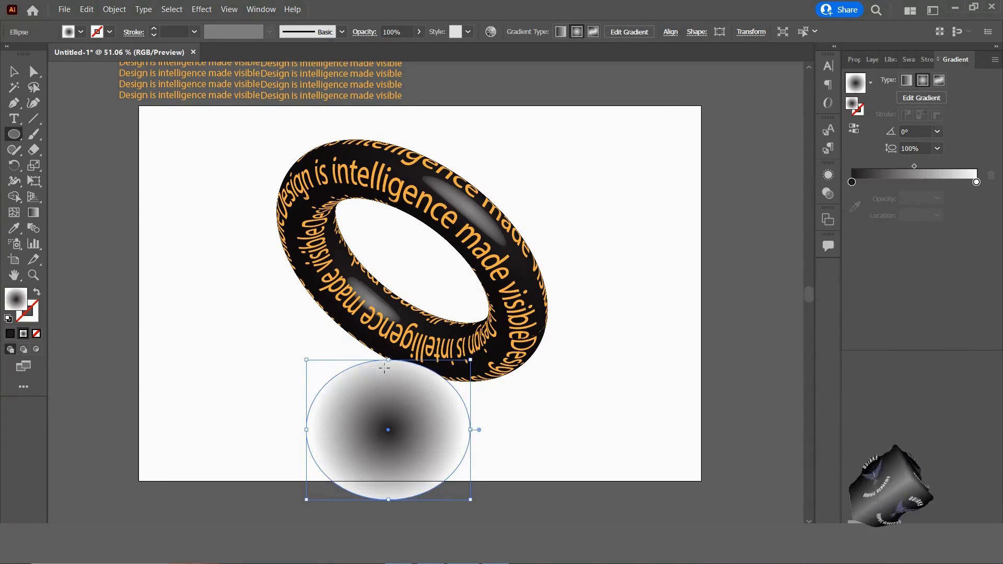
pyautogui.moveTo(389, 360); pyautogui.dragTo(394, 469)
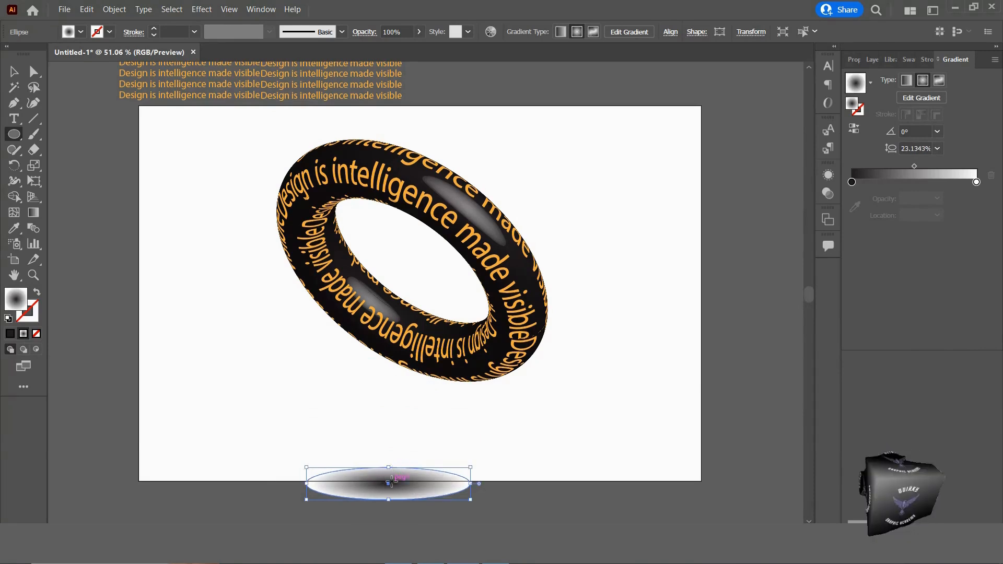
pyautogui.click(17, 72)
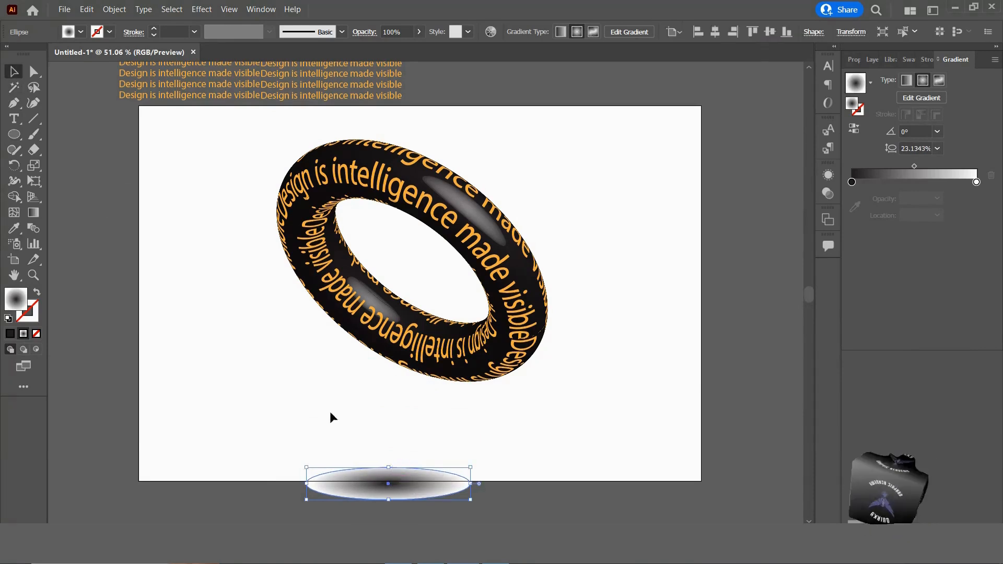
# - Move the shadow ellipse about 170 px right and 156 px up to sit beneath the ring, and reduce its opacity to 87%
pyautogui.moveTo(412, 496); pyautogui.dragTo(500, 416)
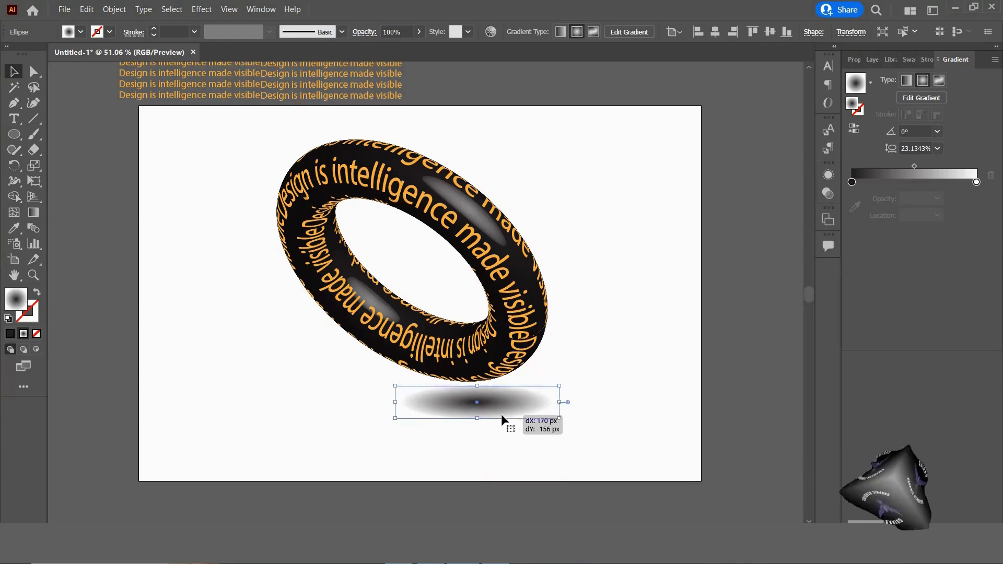
pyautogui.click(260, 9)
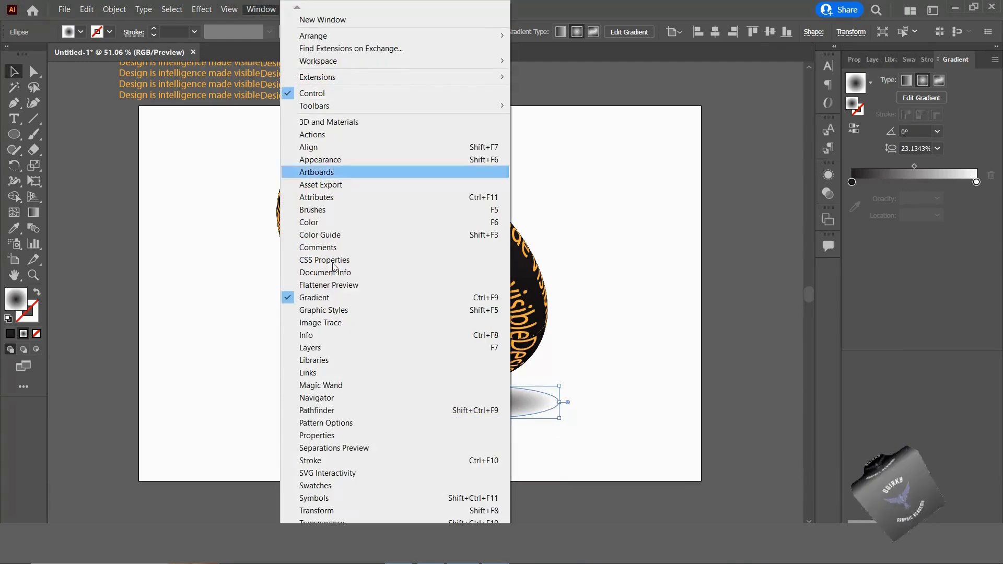
pyautogui.click(345, 521)
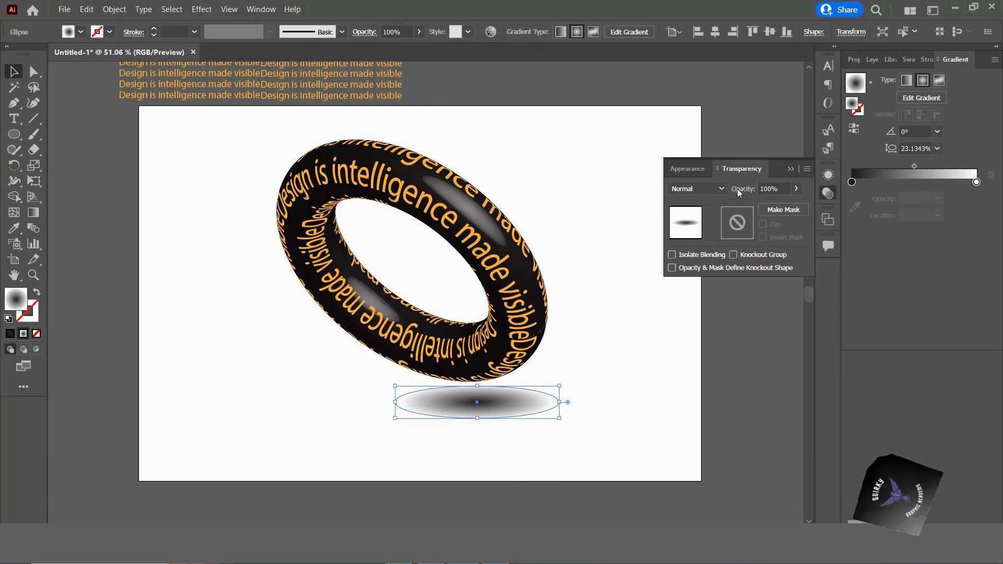
pyautogui.click(797, 189)
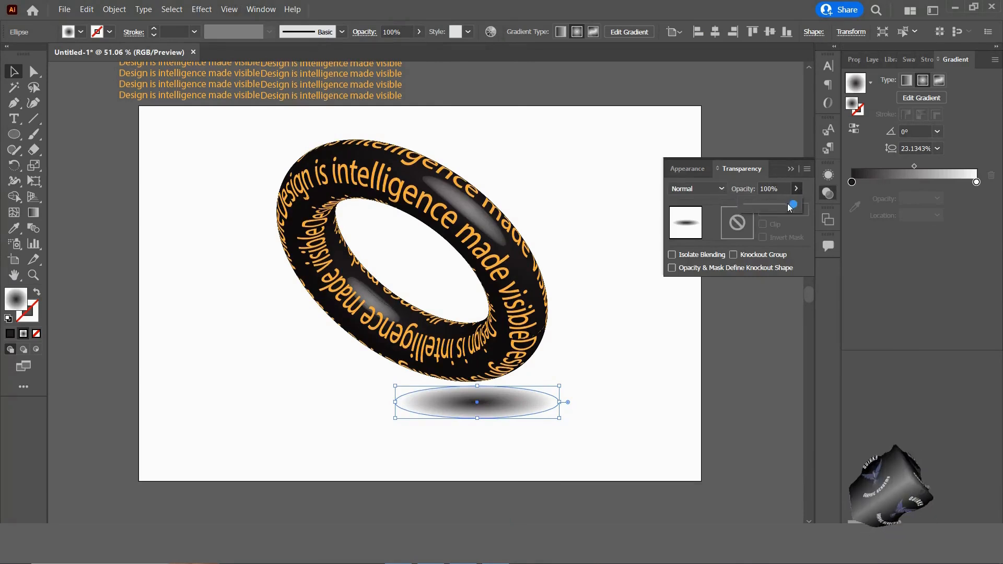
pyautogui.moveTo(790, 205); pyautogui.dragTo(790, 209)
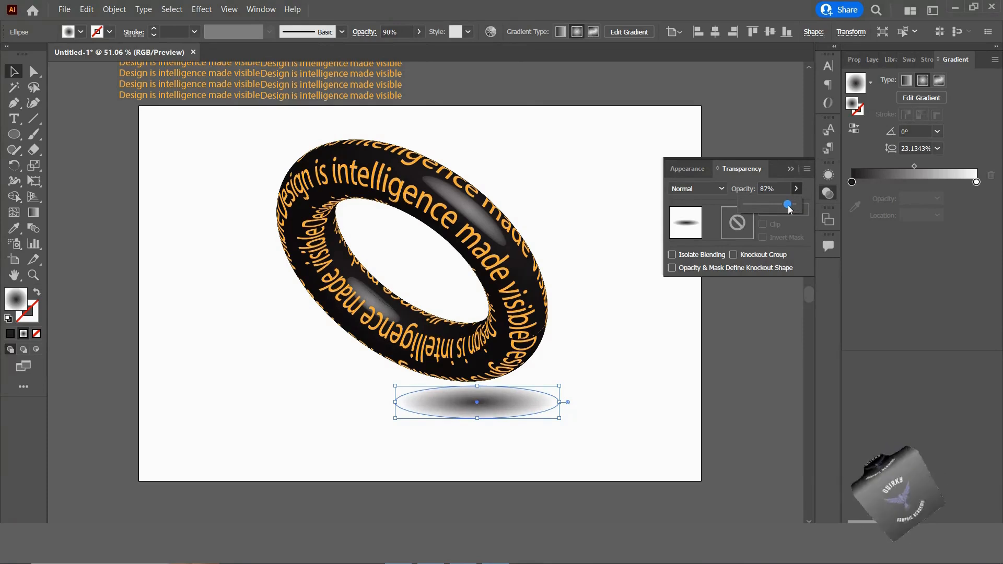
# - Set the shadow ellipse's blending mode to Multiply and its opacity to 80%, close the Transparency panel and deselect it
pyautogui.click(722, 189)
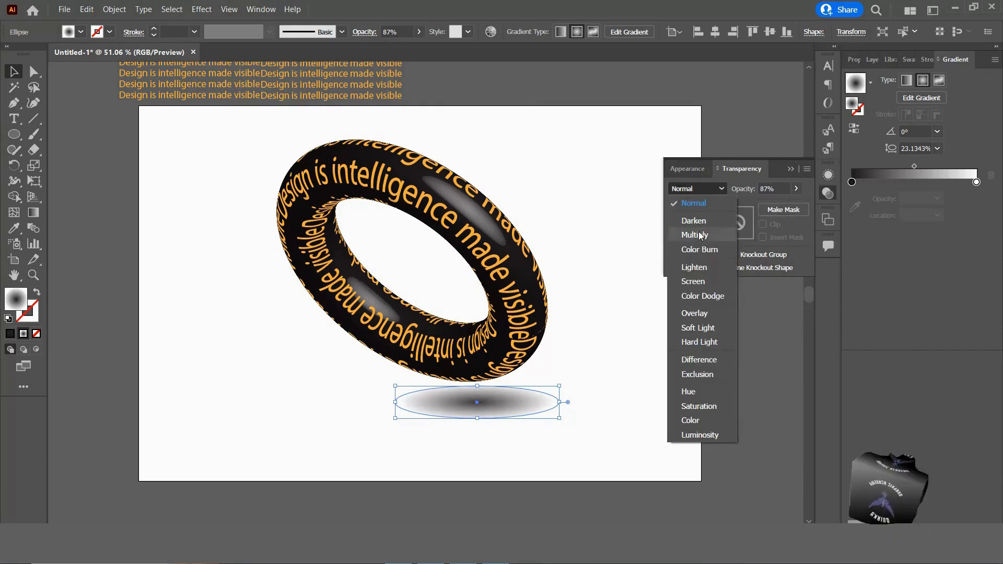
pyautogui.click(700, 236)
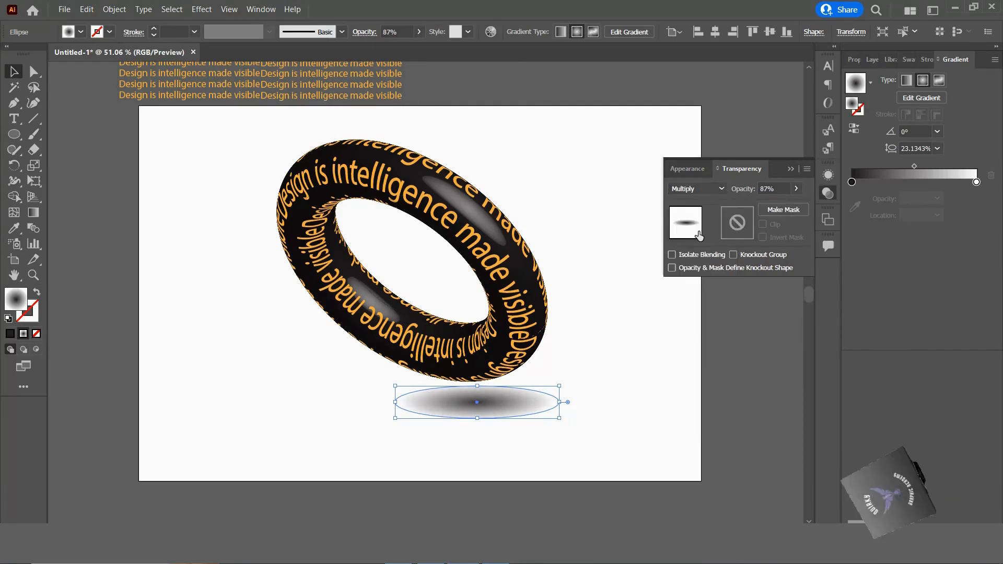
pyautogui.click(795, 193)
pyautogui.moveTo(791, 205); pyautogui.dragTo(787, 205)
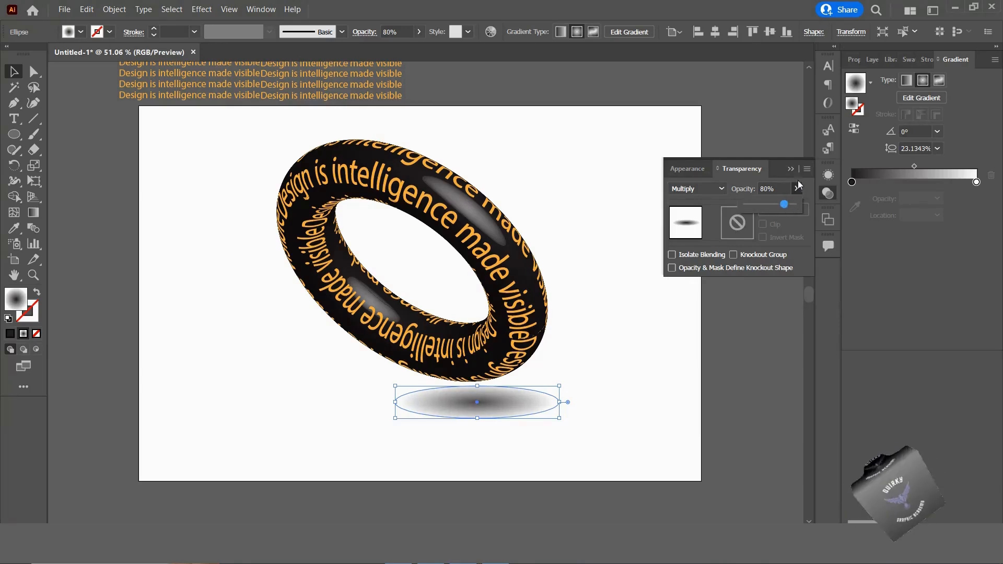
pyautogui.click(790, 169)
pyautogui.click(649, 220)
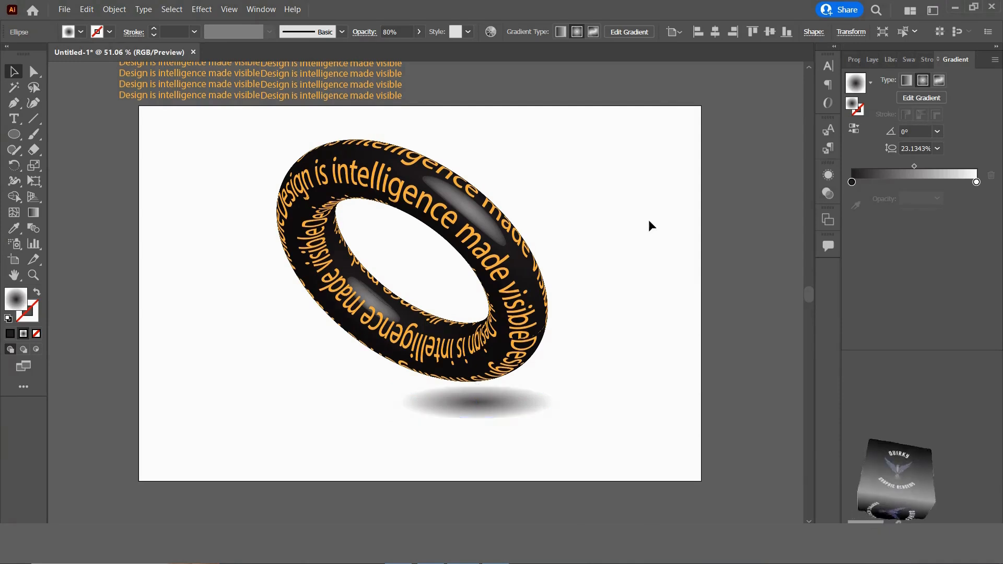
# - Widen the shadow ellipse on both sides, flatten it slightly and bring it closer to the ring's lower edge
pyautogui.click(450, 404)
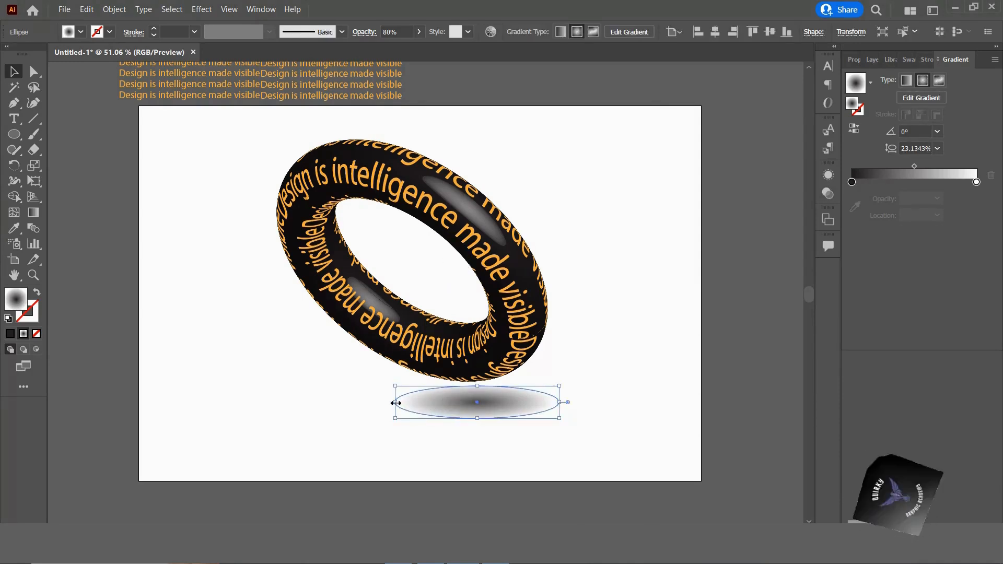
pyautogui.moveTo(396, 402); pyautogui.dragTo(340, 402)
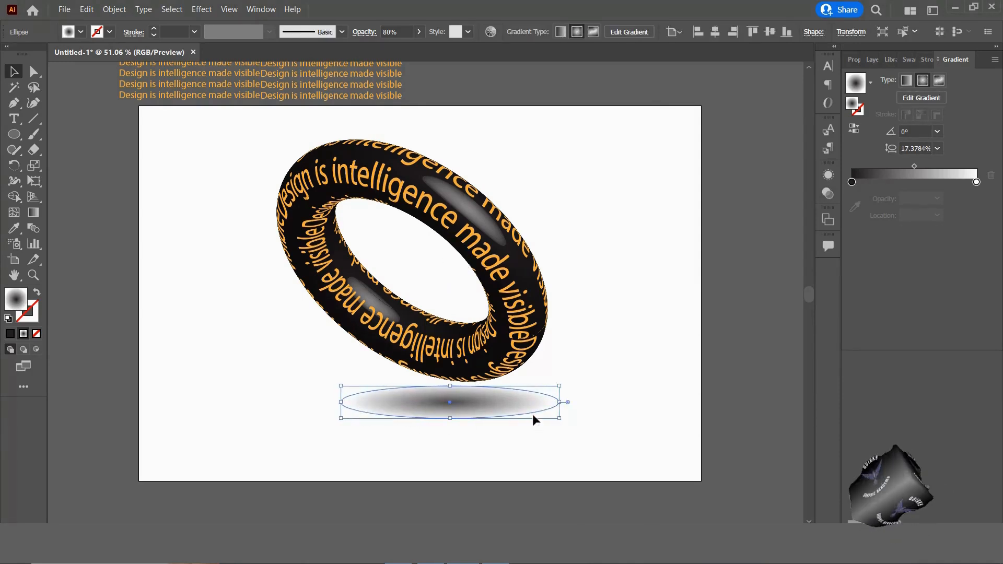
pyautogui.moveTo(559, 402); pyautogui.dragTo(589, 403)
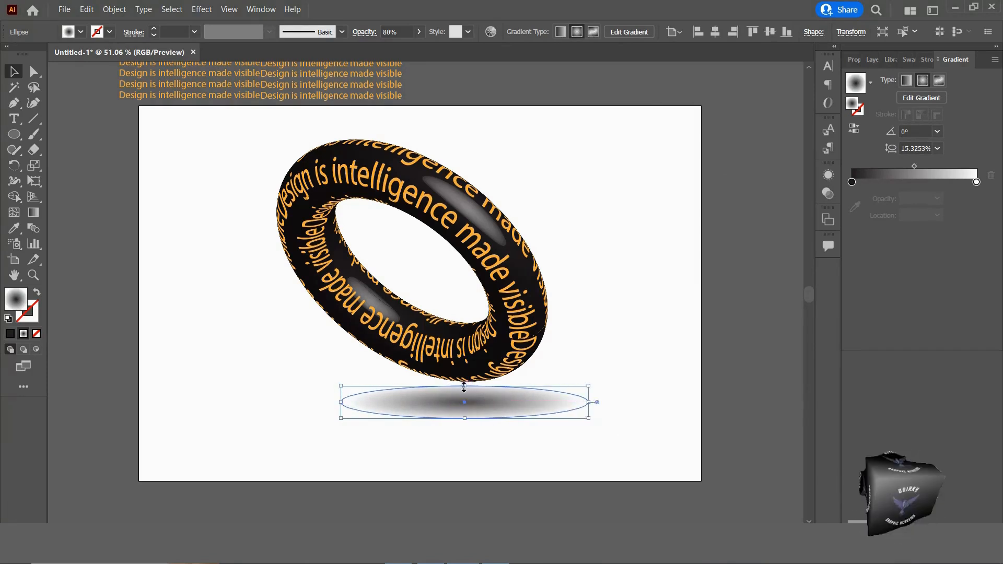
pyautogui.moveTo(467, 387); pyautogui.dragTo(468, 397)
pyautogui.click(513, 441)
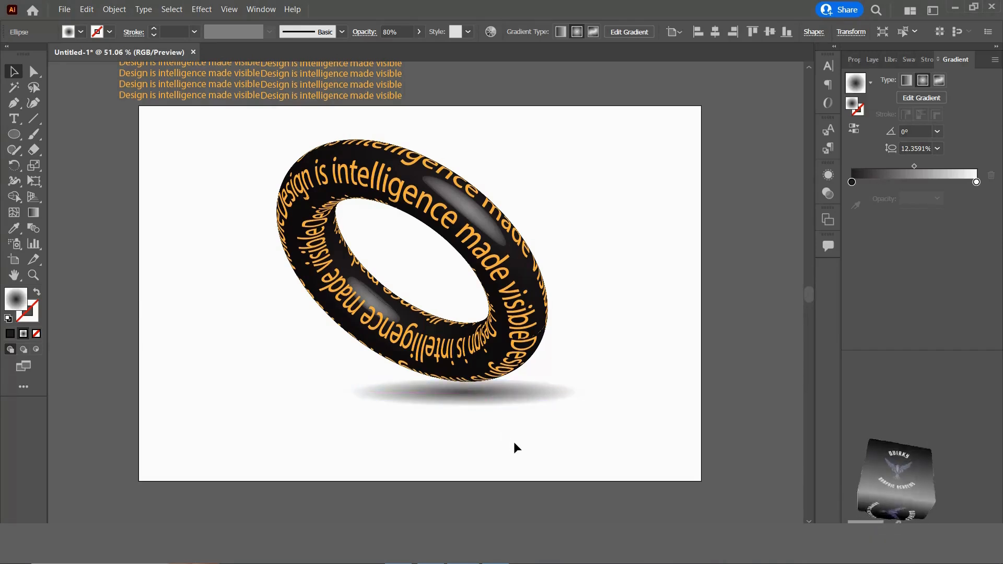
# - Send the shadow ellipse to the back, behind the ring, and deselect it
pyautogui.click(482, 392)
pyautogui.rightClick(482, 393)
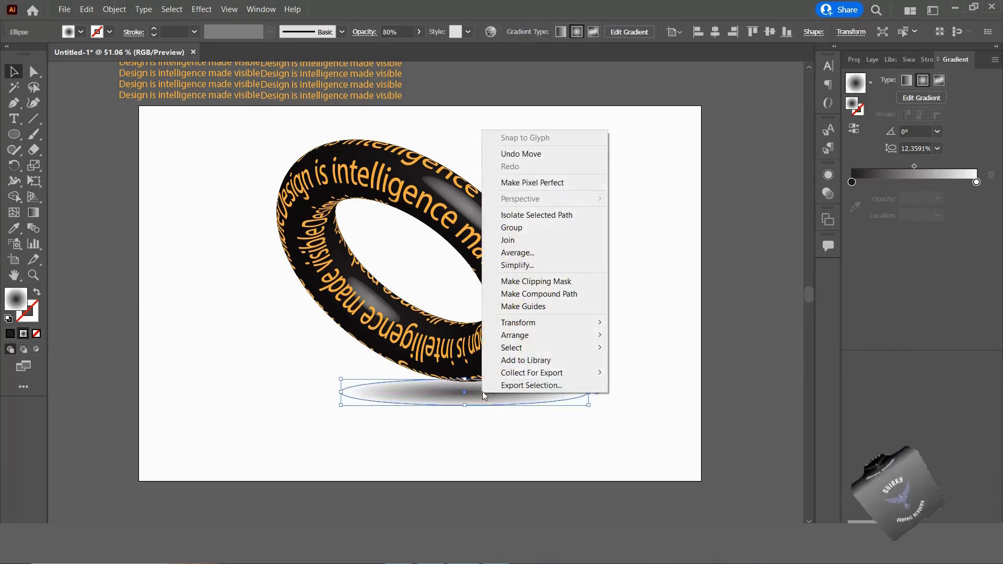
pyautogui.moveTo(535, 337)
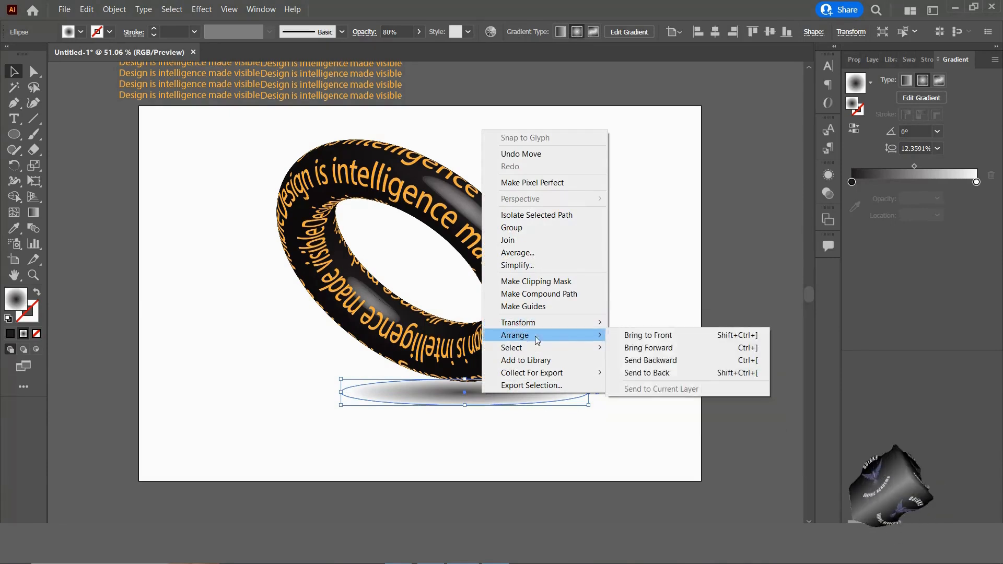
pyautogui.click(660, 374)
pyautogui.click(626, 390)
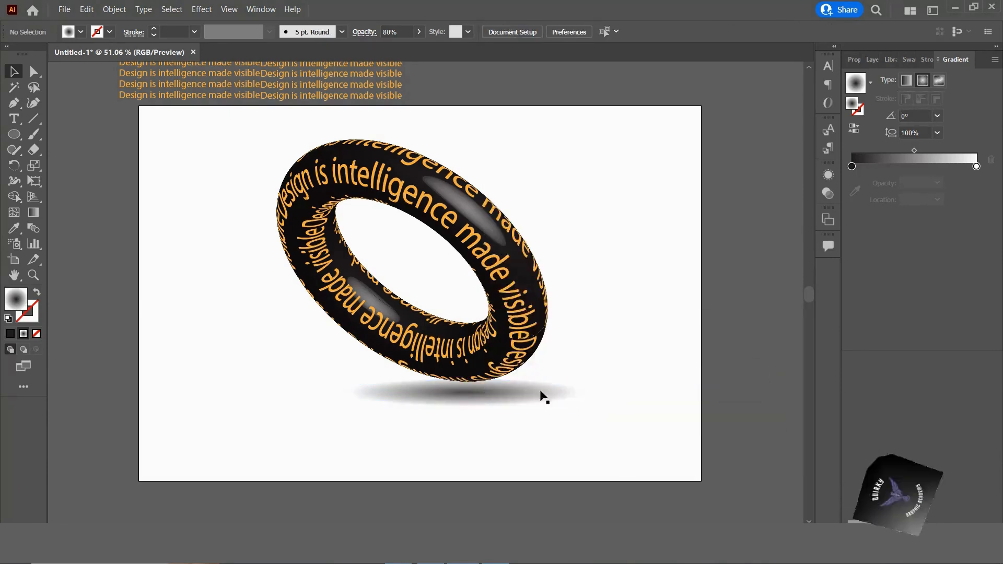
# - Nudge the shadow ellipse up against the ring's base and make it slightly thinner
pyautogui.moveTo(503, 390); pyautogui.dragTo(503, 388)
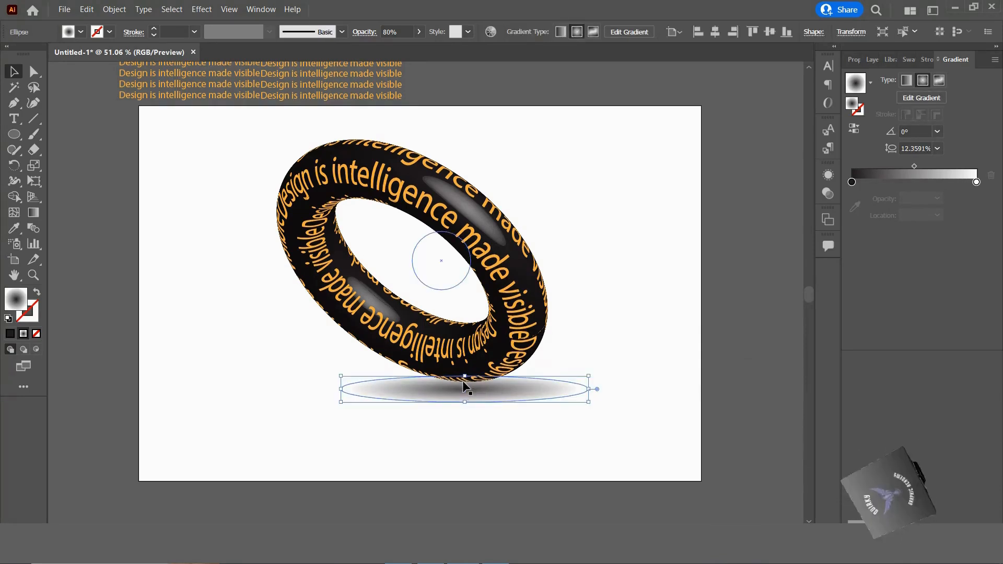
pyautogui.moveTo(465, 375)
pyautogui.mouseDown()
pyautogui.moveTo(465, 388)
pyautogui.moveTo(453, 385)
pyautogui.mouseUp()
pyautogui.click(486, 450)
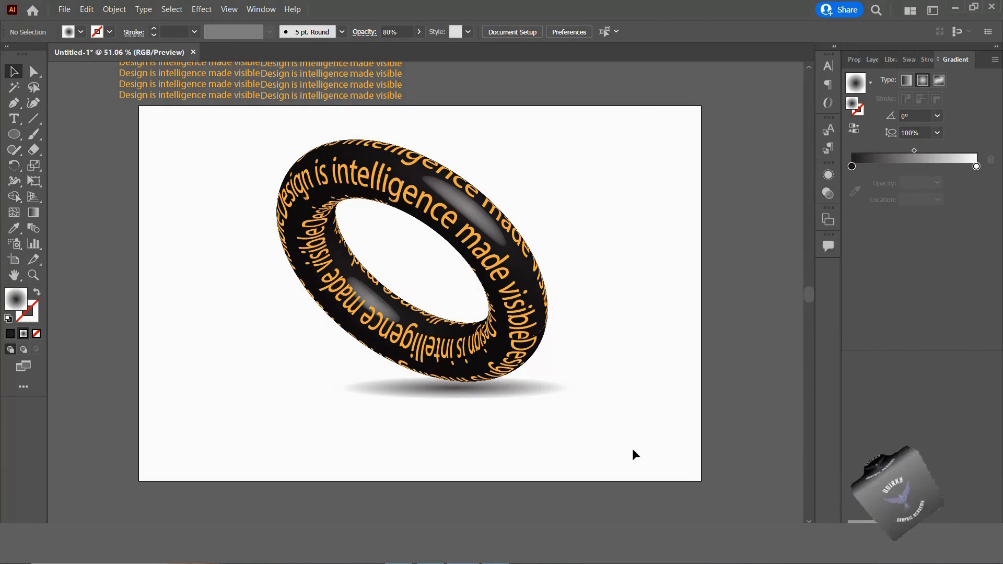
# - Stretch the shadow ellipse further to the left, shift it slightly right under the ring and deselect it
pyautogui.click(458, 397)
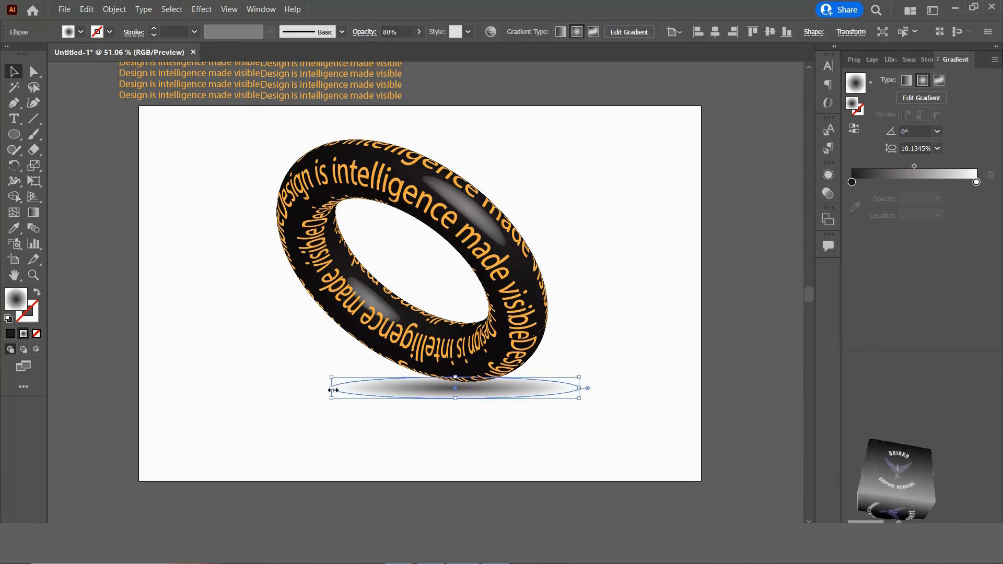
pyautogui.moveTo(332, 388); pyautogui.dragTo(290, 388)
pyautogui.click(460, 432)
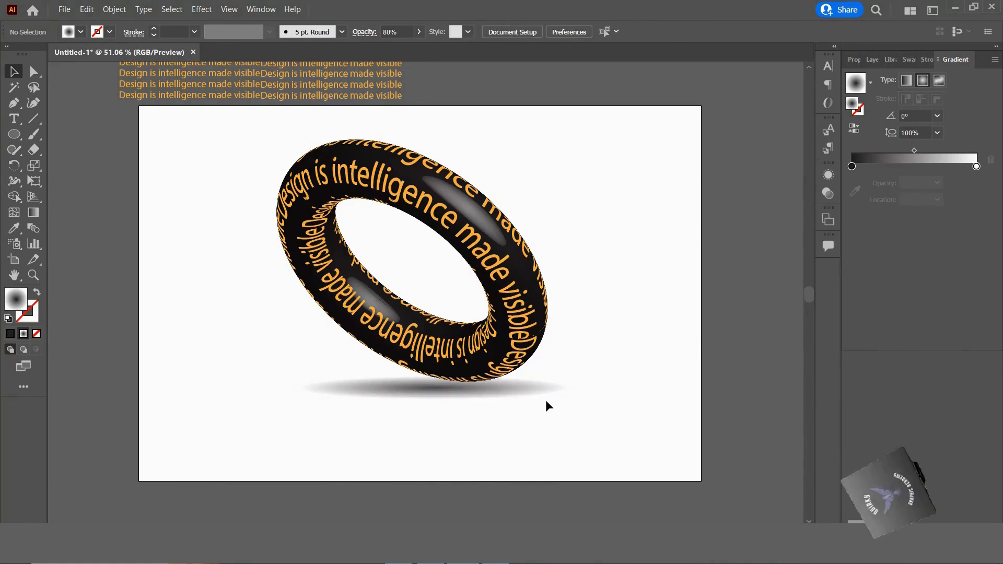
pyautogui.moveTo(428, 391); pyautogui.dragTo(441, 388)
pyautogui.click(482, 424)
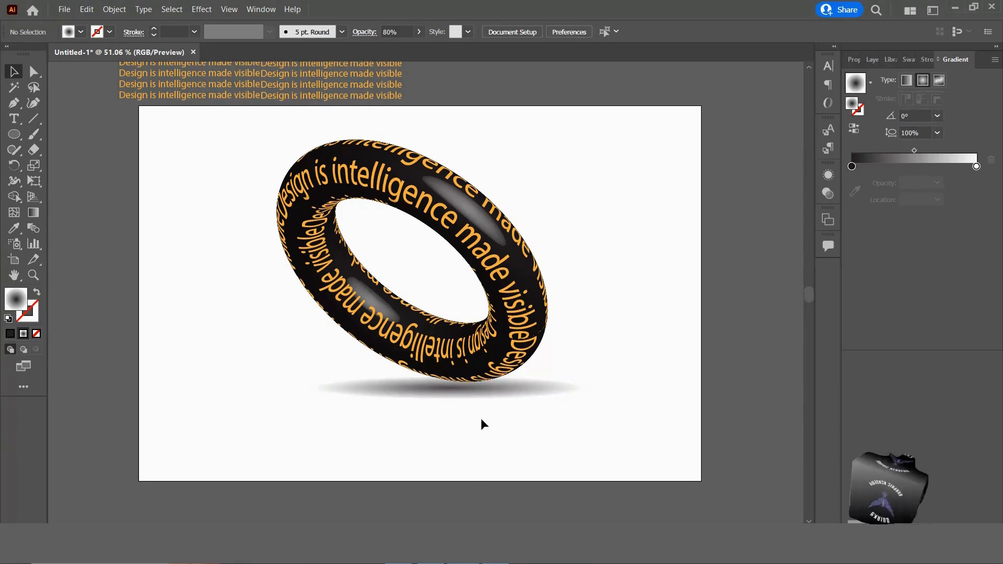